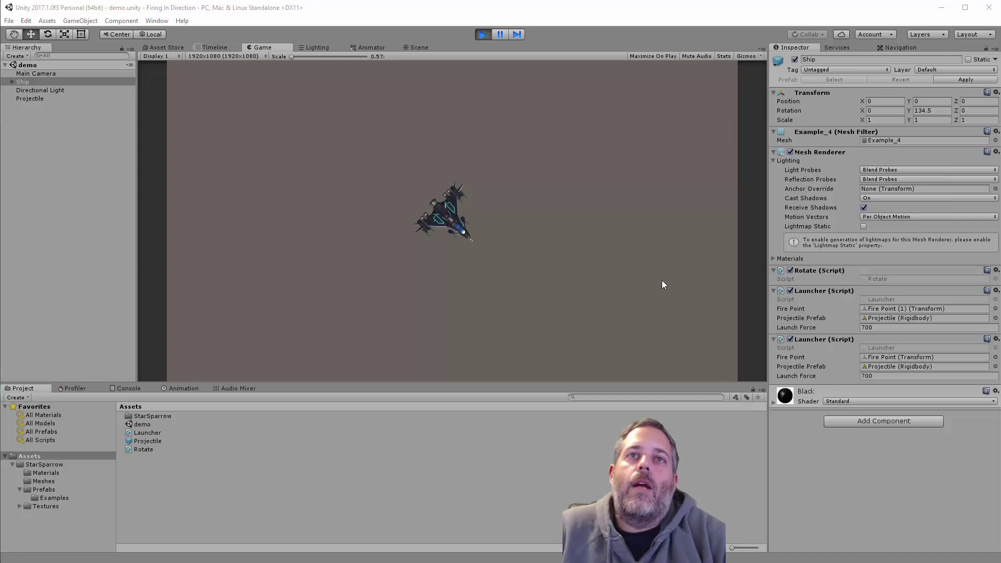
- Test the launchers in the running game by repeatedly firing projectiles while the ship rotates
click(617, 276)
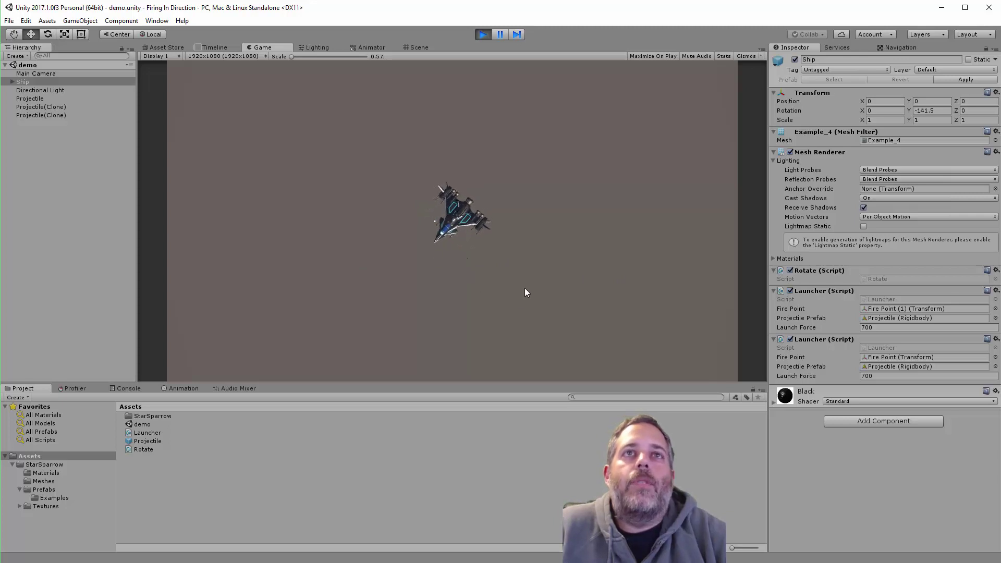
click(522, 269)
click(522, 269)
click(522, 269)
click(521, 269)
click(521, 269)
click(523, 270)
click(523, 270)
click(523, 270)
click(496, 295)
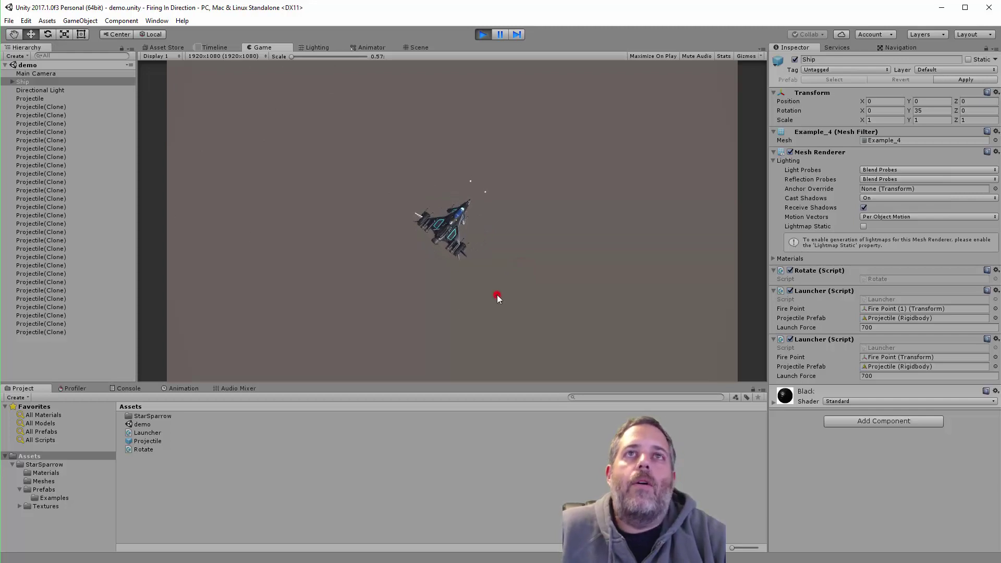
click(496, 295)
click(496, 295)
click(497, 295)
click(497, 295)
click(497, 295)
click(497, 295)
click(497, 295)
click(496, 295)
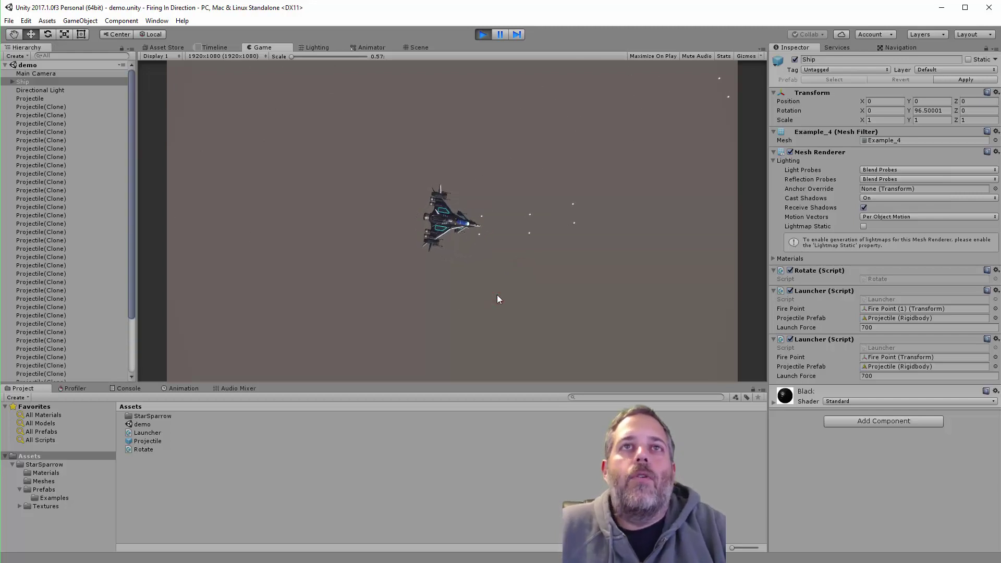
click(496, 296)
click(496, 295)
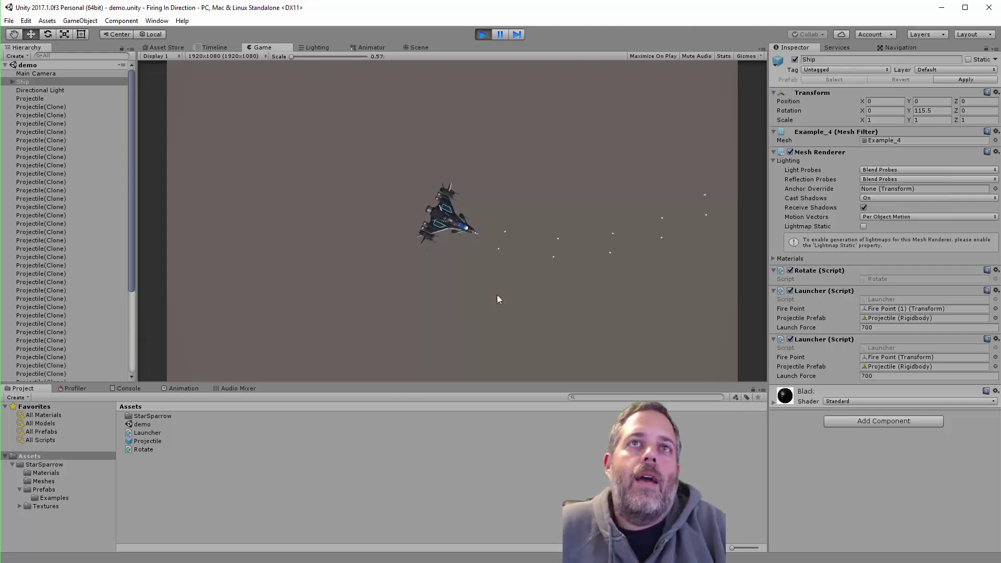
click(409, 290)
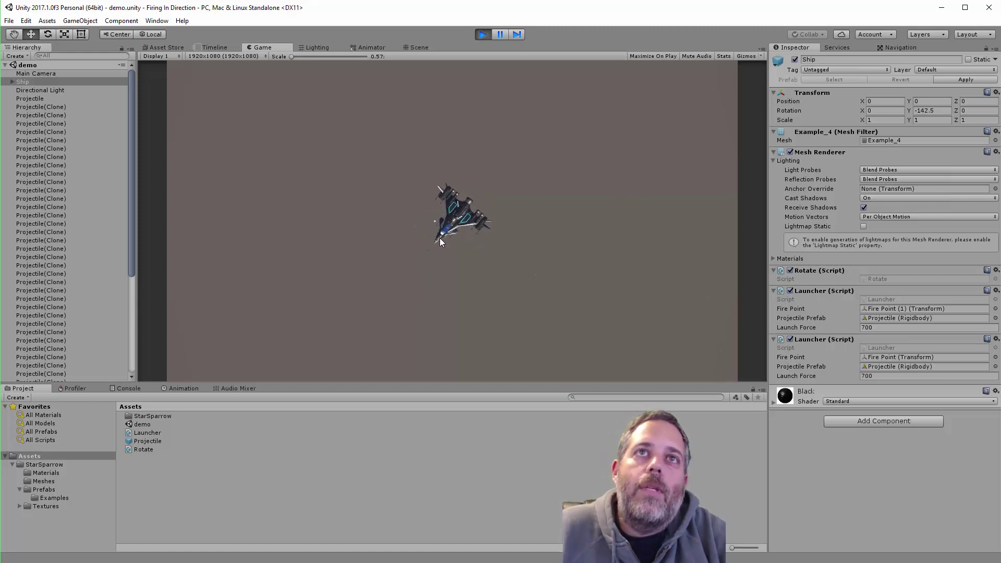
click(423, 296)
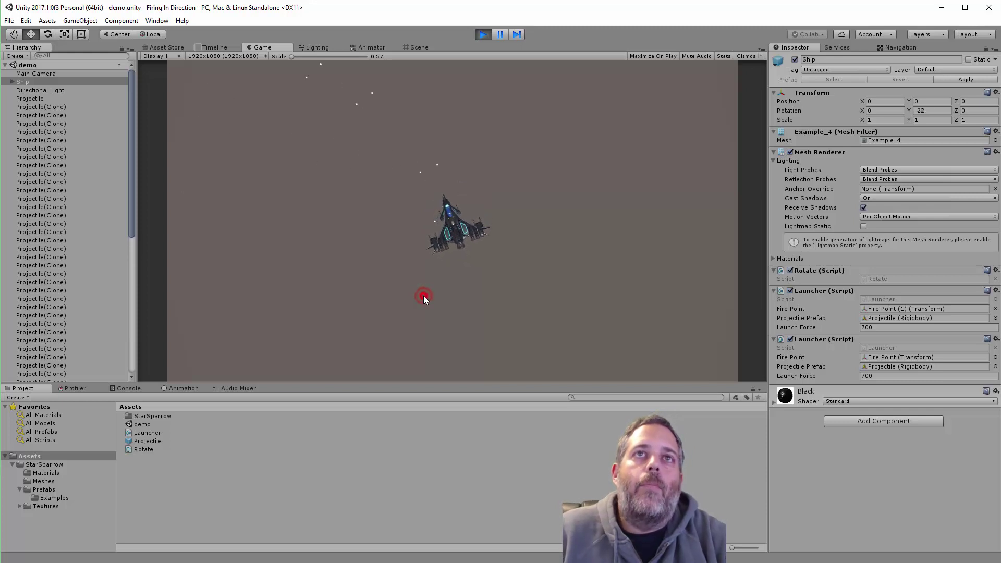
click(423, 295)
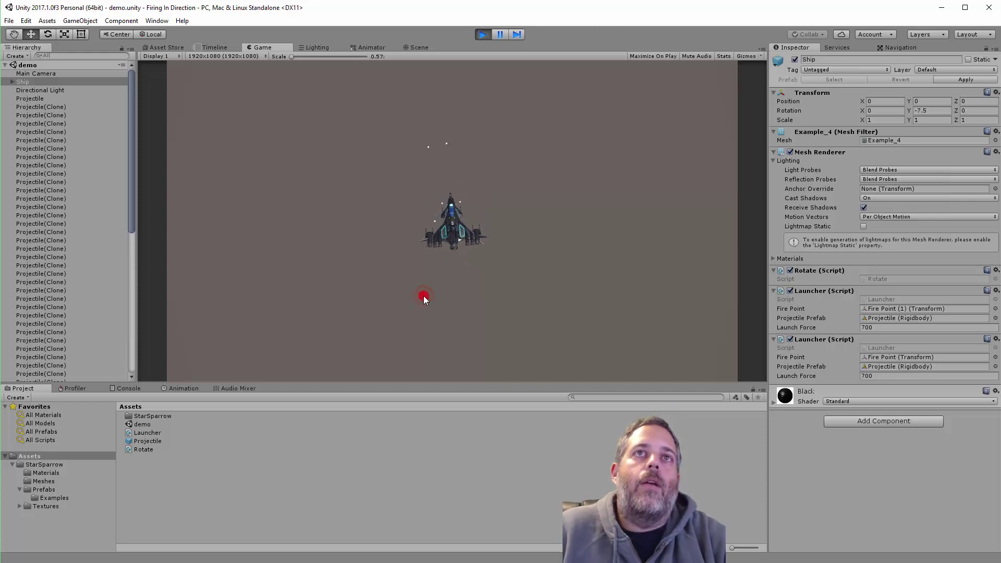
- Expand the Ship object and inspect its two Fire Point children along with its own components
click(27, 83)
key(Right)
key(Down)
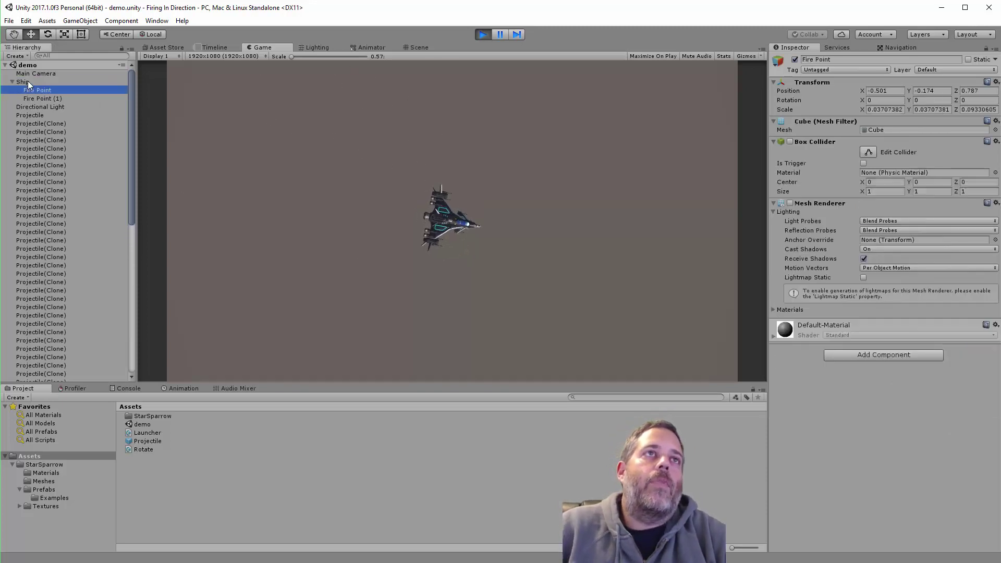
key(Down)
click(27, 81)
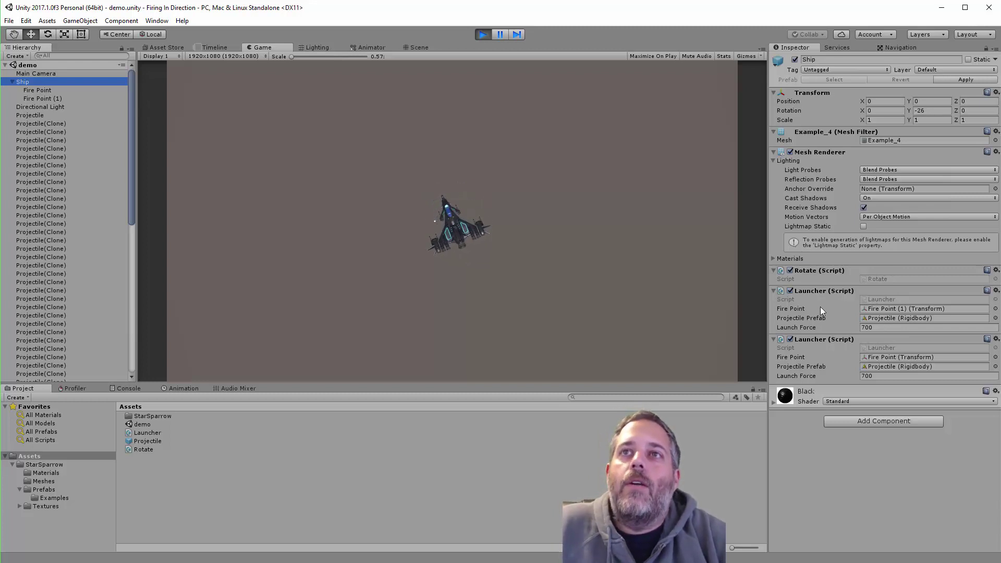
- Locate the projectile prefab and fire point objects referenced by the Ship's two Launcher components
click(873, 319)
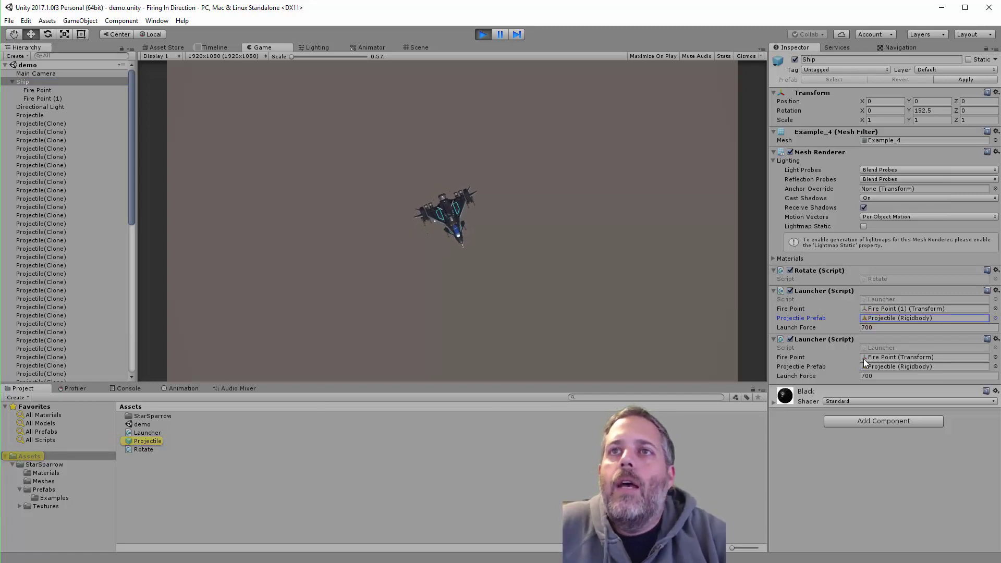
click(880, 358)
click(879, 308)
click(60, 96)
click(57, 89)
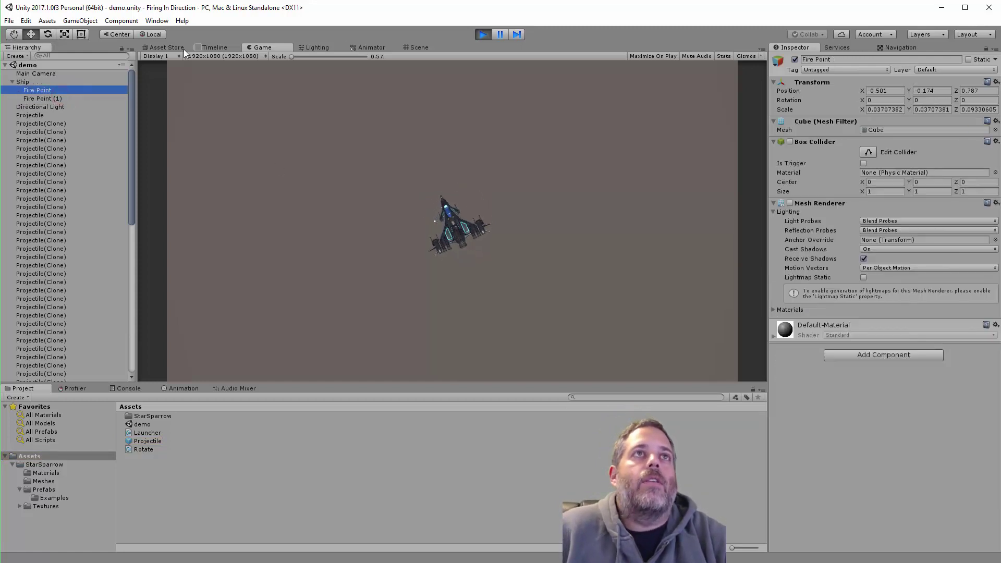
- Stop the running game, show the Scene view and enable the Mesh Renderer on Fire Point
click(481, 35)
click(419, 45)
alt+drag(568, 251, 541, 247)
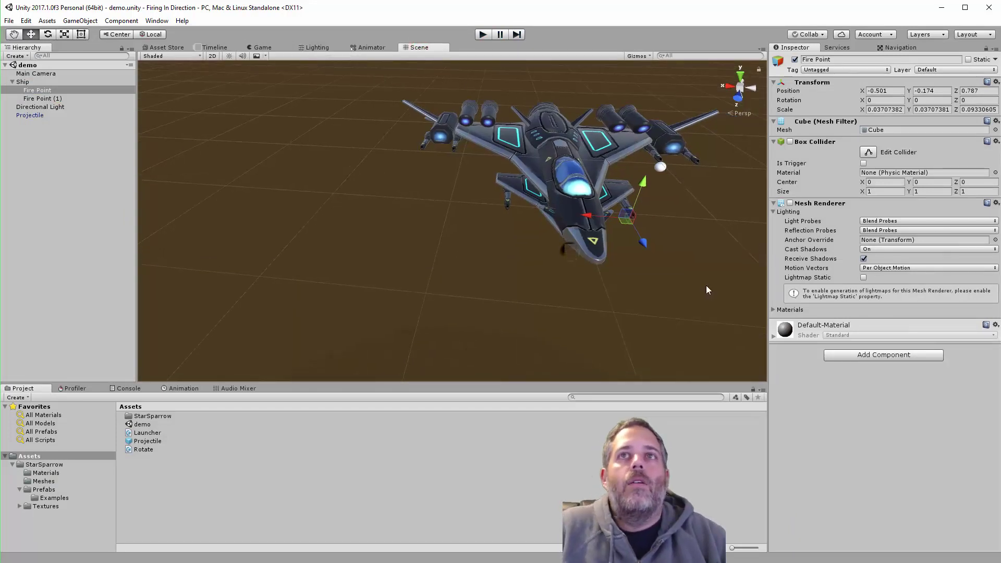
alt+drag(706, 285, 597, 274)
click(789, 203)
mouse_move(563, 235)
alt+mouse_down()
mouse_move(548, 229)
mouse_move(555, 245)
mouse_move(579, 232)
alt+mouse_up()
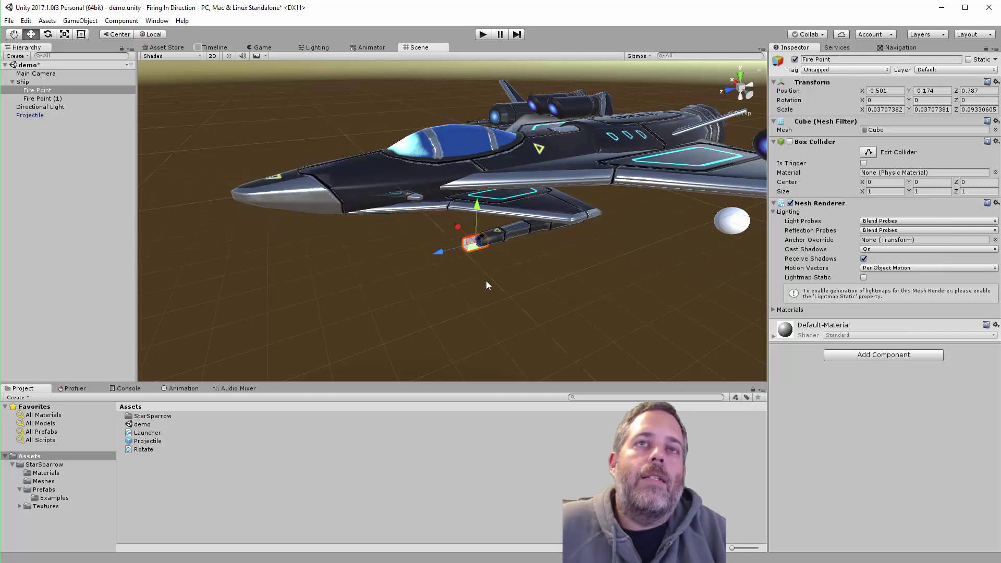
alt+drag(545, 304, 605, 287)
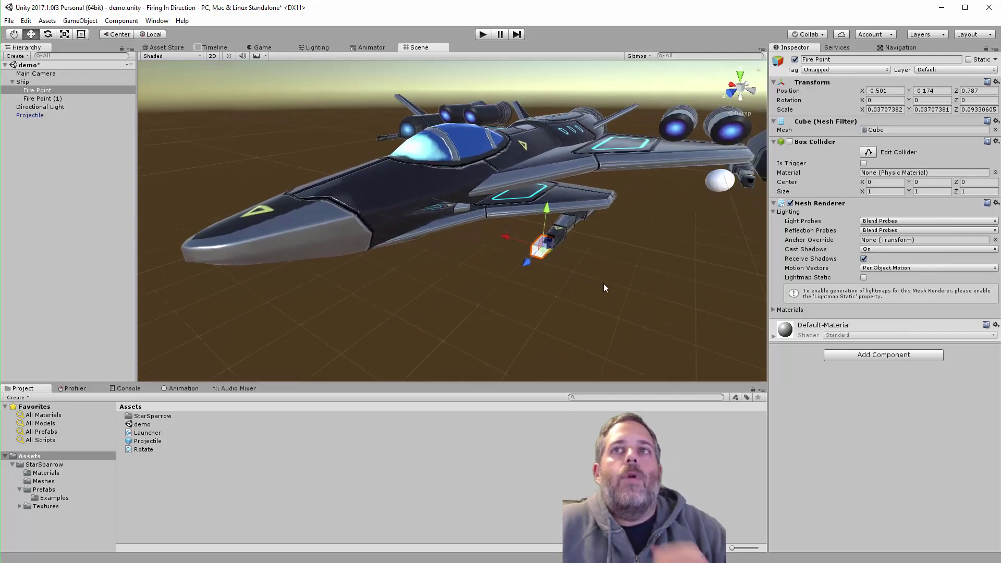
- Open the Ship's Launcher script in Visual Studio and review its code and the Rotate script
click(23, 82)
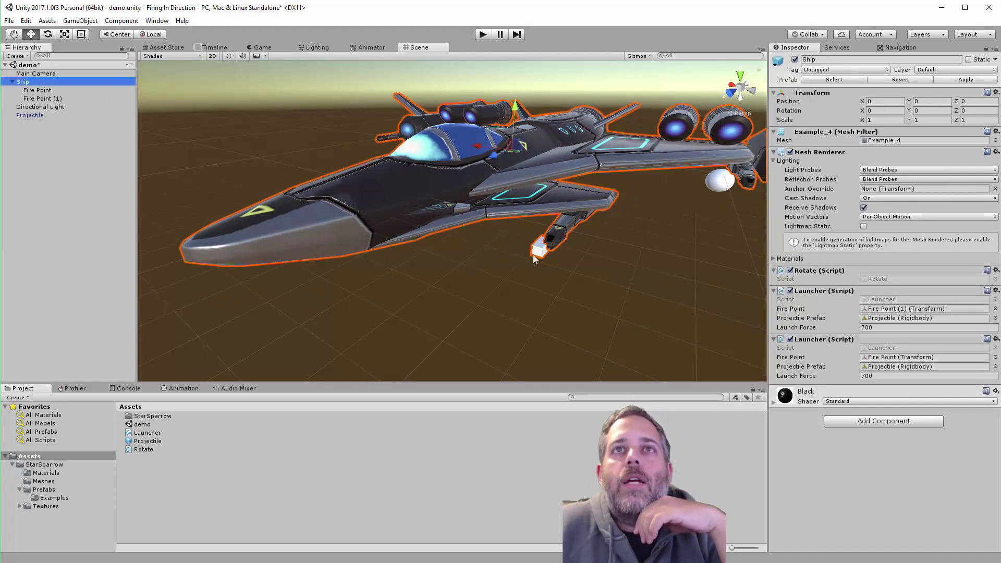
double_click(887, 300)
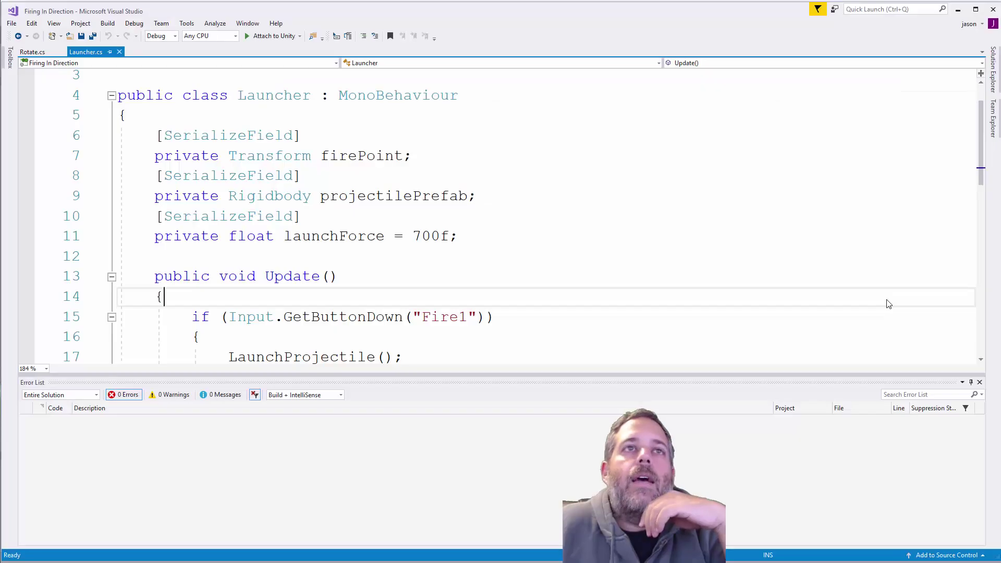
click(553, 265)
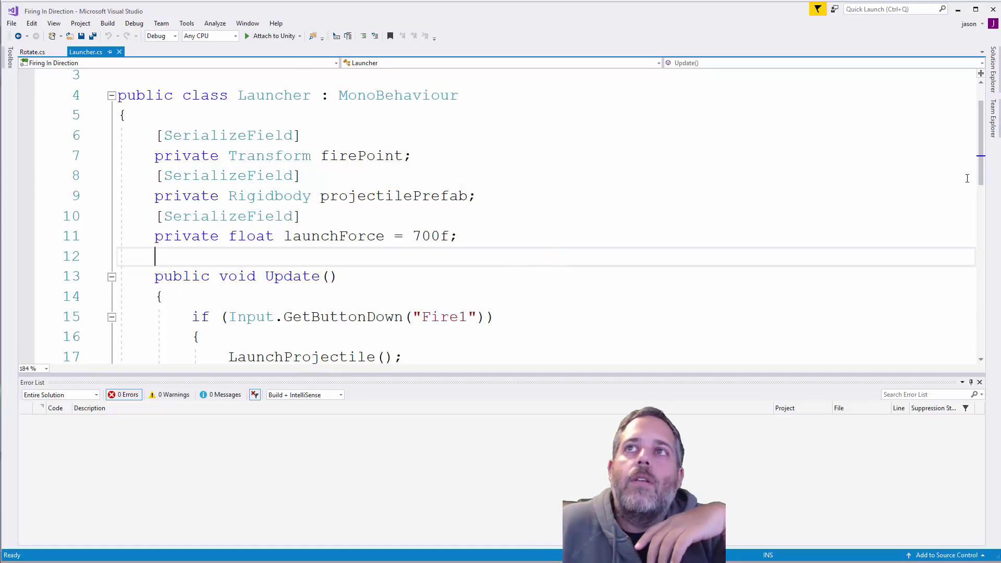
drag(979, 173, 977, 210)
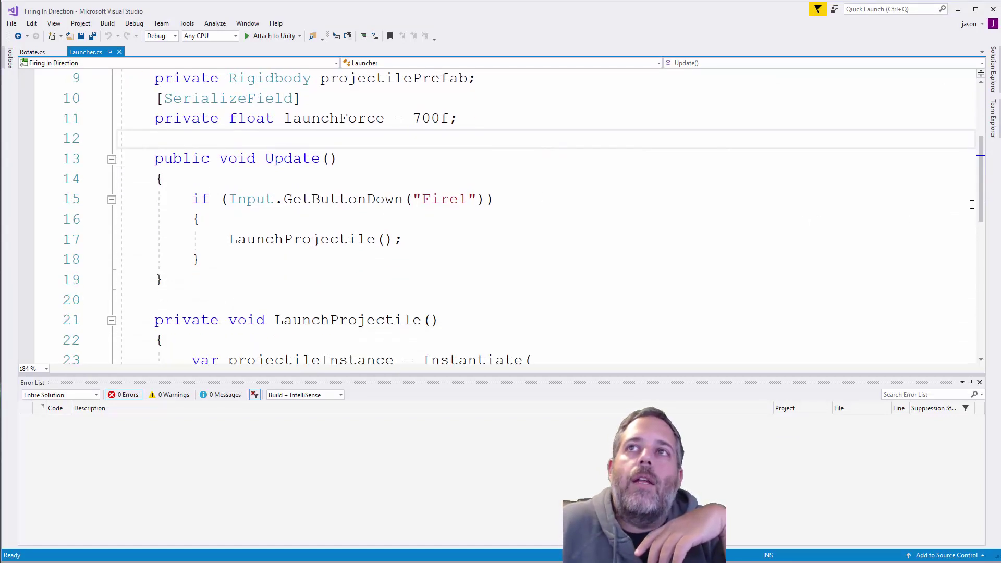
scroll(954, 211, down, 2)
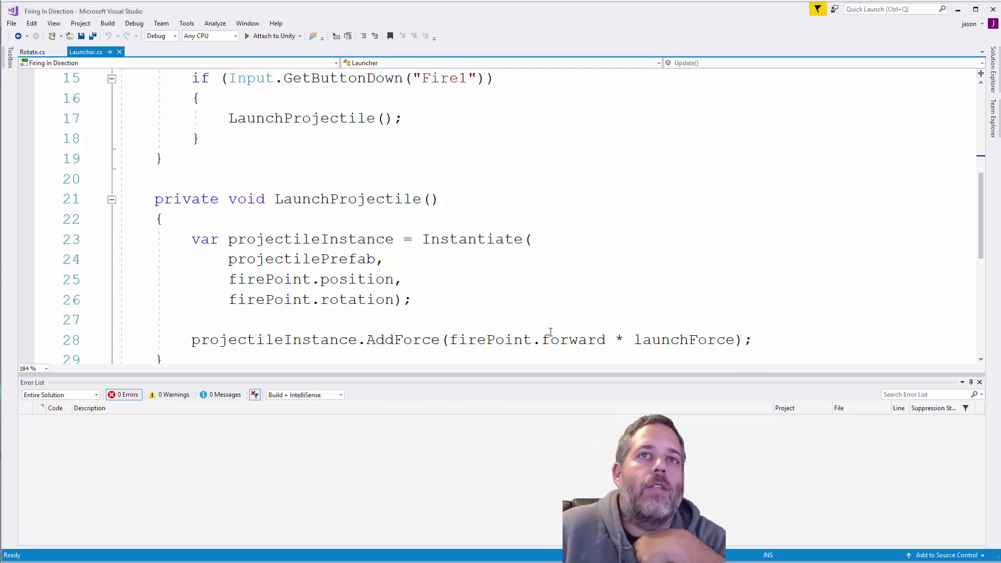
click(33, 52)
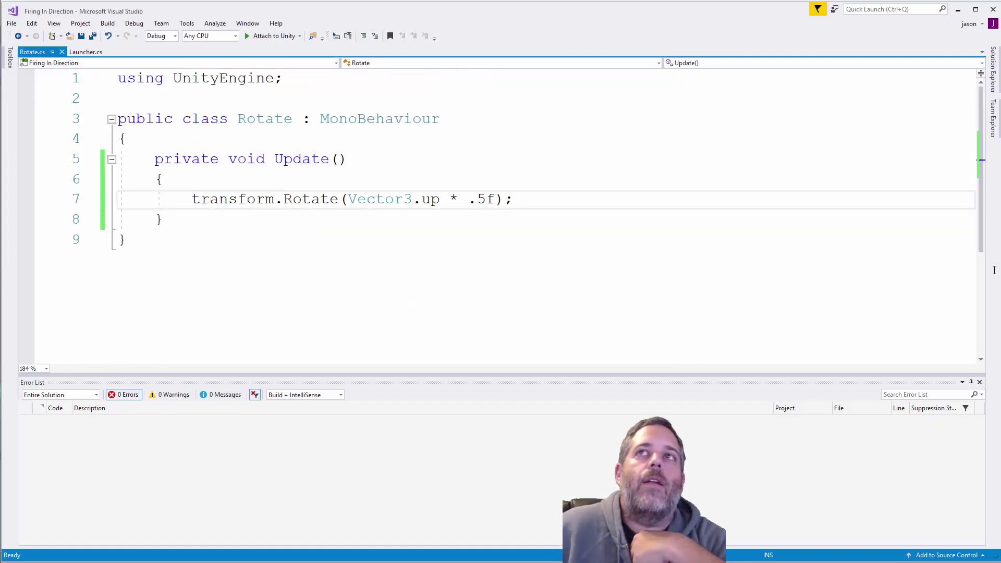
- Switch back to Unity and delete both Fire Point objects under Ship
click(958, 10)
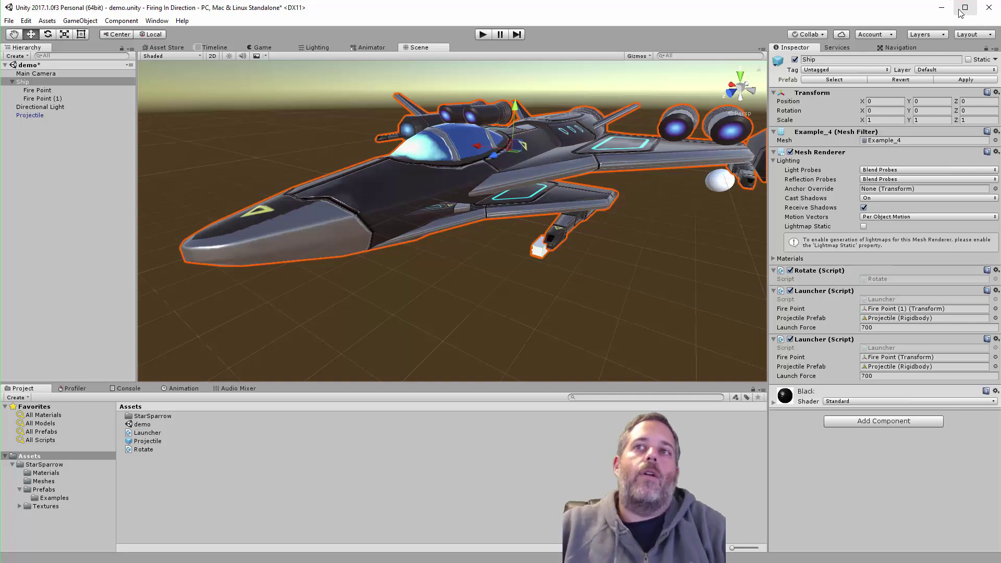
click(884, 376)
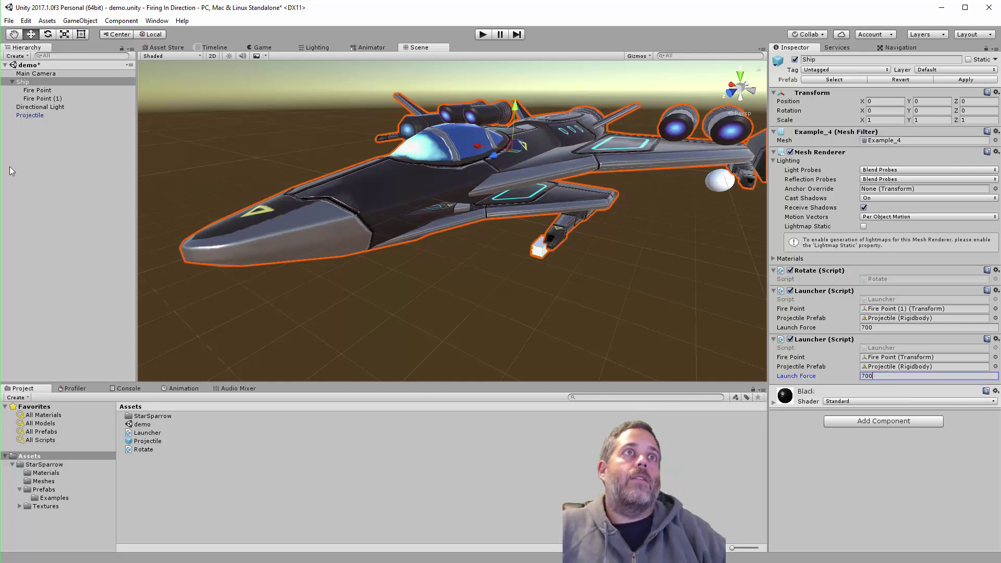
click(57, 99)
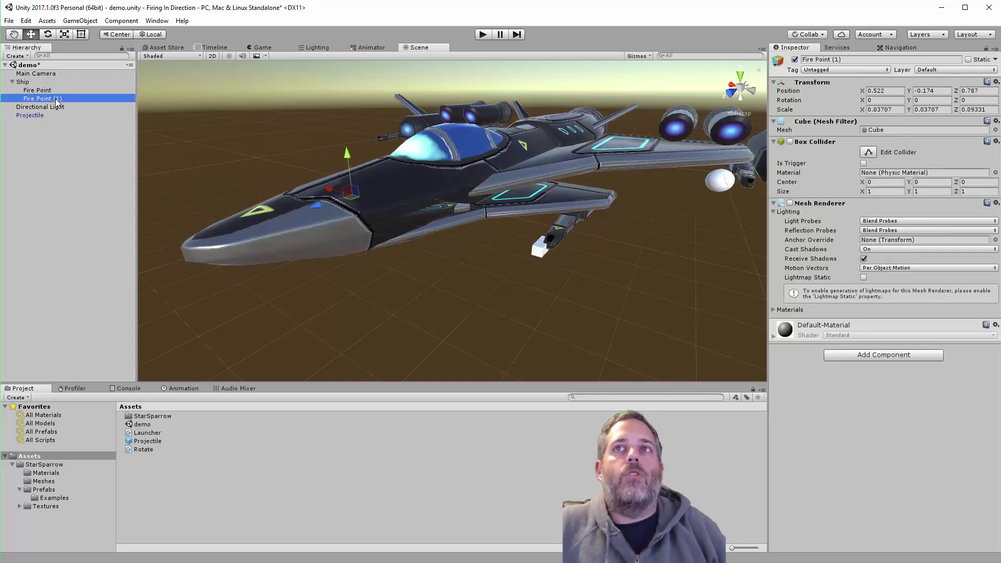
key(shift+Up)
key(Delete)
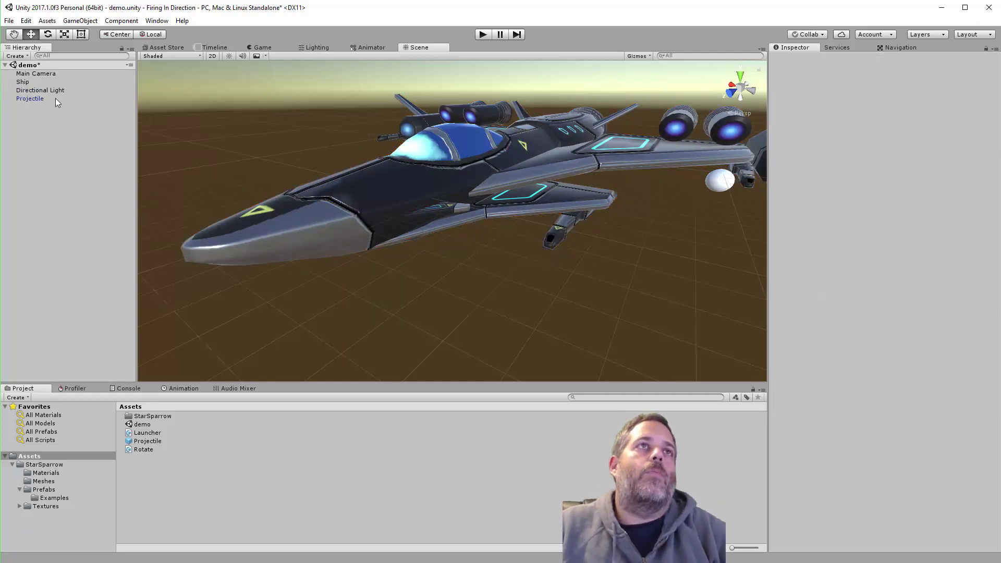
- Remove the second Launcher component from the Ship
click(23, 82)
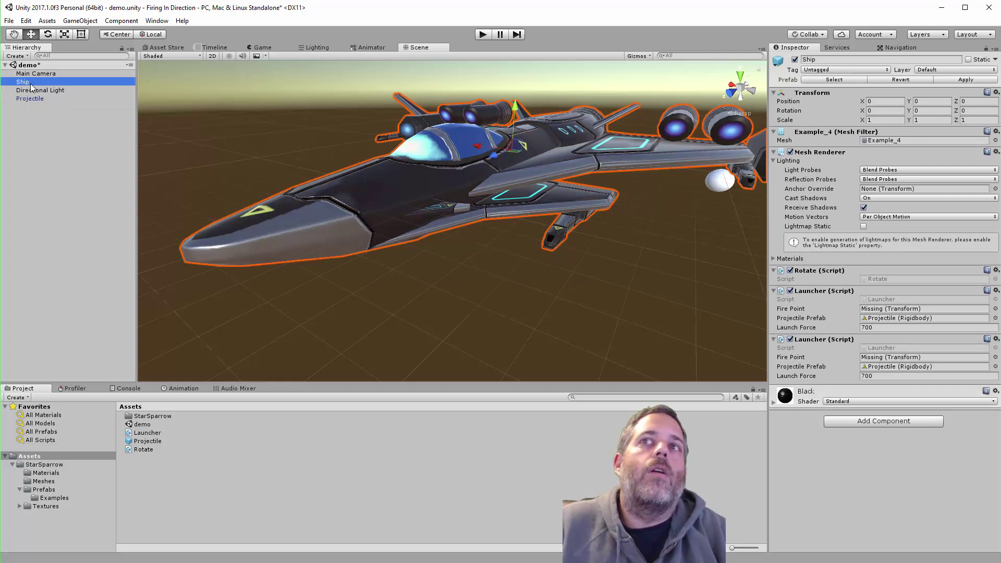
right_click(815, 339)
click(844, 378)
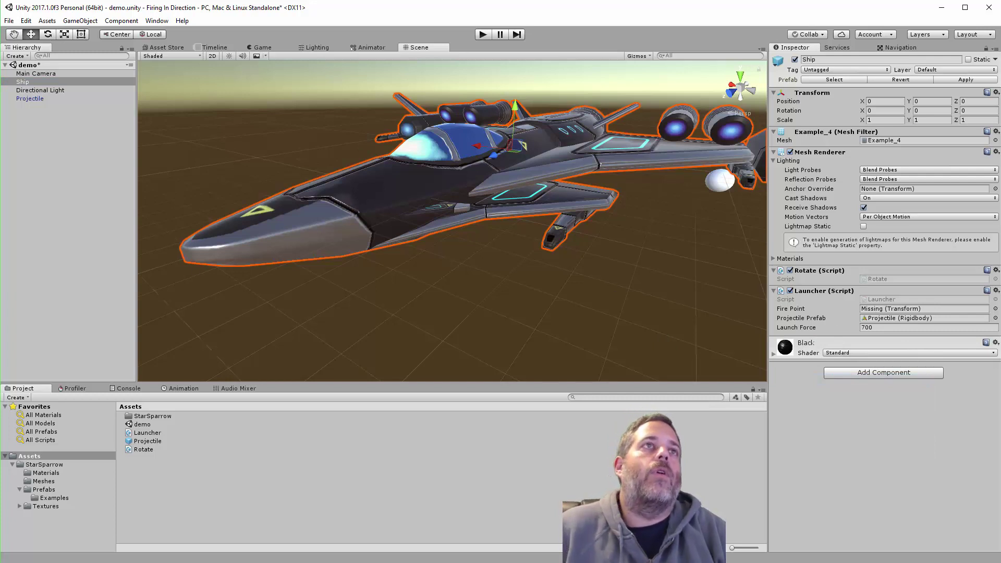
- Create a 3D cube as a child of the Ship
right_click(56, 82)
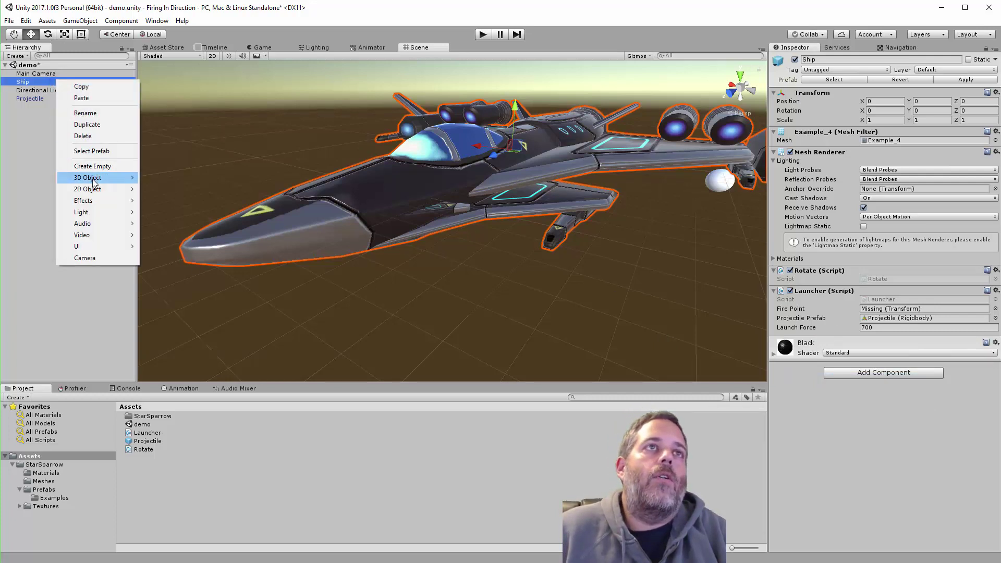
mouse_move(93, 178)
click(177, 177)
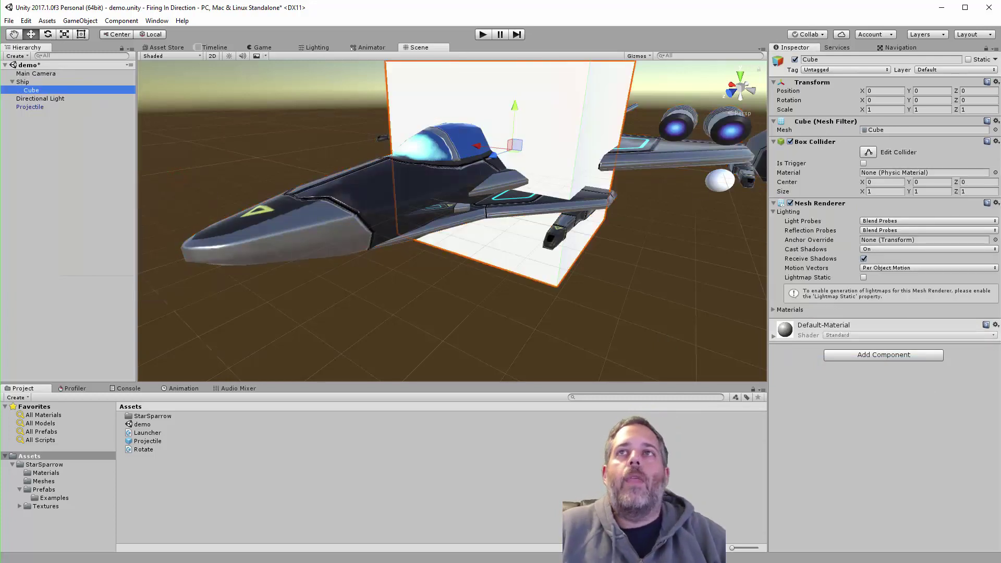
- Scale the cube down to about 0.13 × 0.13 × 0.29 and move it beside the ship to about X -0.954, Y -0.221
scroll(489, 180, down, 5)
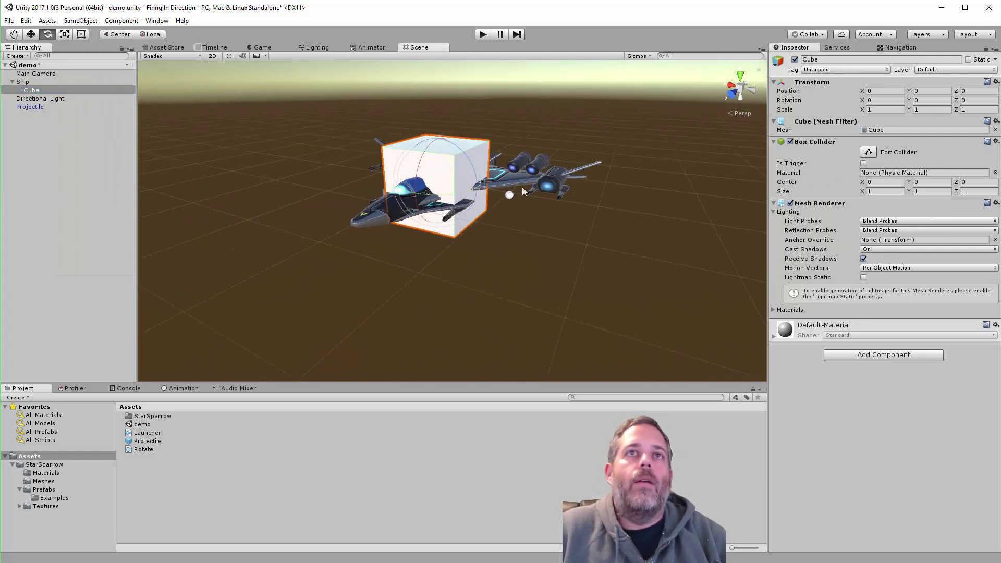
drag(454, 183, 501, 251)
key(r)
right_drag(538, 242, 401, 219)
key(w)
key(s)
drag(374, 209, 527, 222)
key(f)
scroll(512, 224, down, 2)
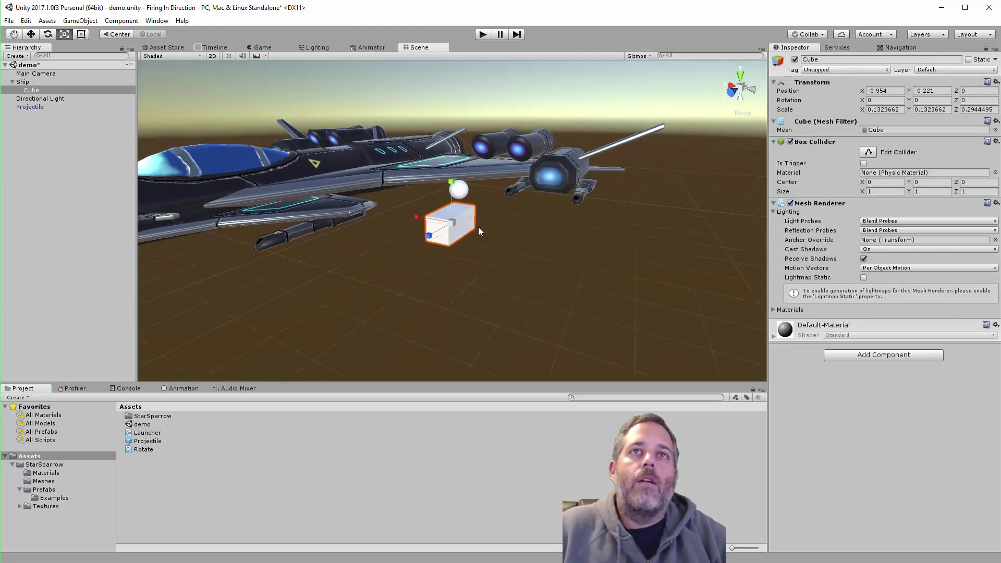
- Position the cube at the muzzle of the gun under the front wing, at about X -0.516, Y -0.164, Z 0.746
key(w)
drag(467, 230, 289, 251)
key(a)
right_drag(289, 251, 399, 267)
key(d)
drag(399, 212, 408, 196)
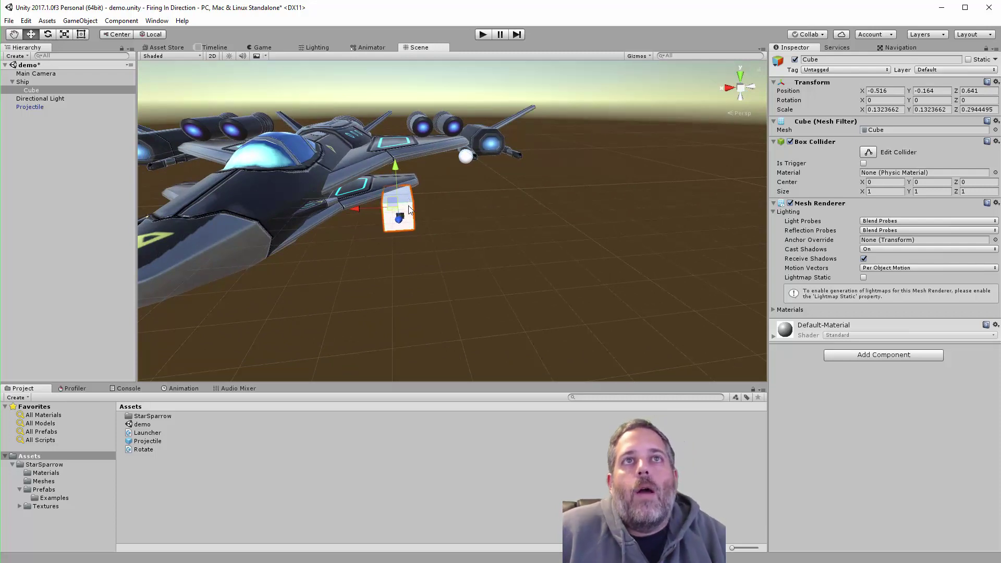
right_drag(467, 237, 452, 266)
key(w)
drag(445, 214, 448, 222)
key(s)
right_drag(458, 247, 420, 243)
- Rename the cube FirePoint and disable its Mesh Renderer and Box Collider
click(821, 60)
text(FirePoint)
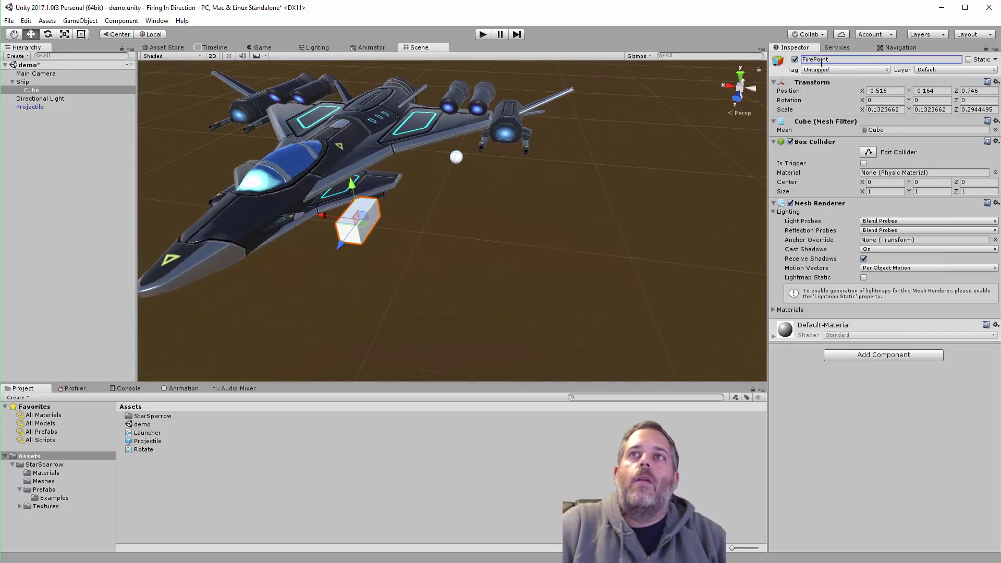
click(790, 203)
click(790, 141)
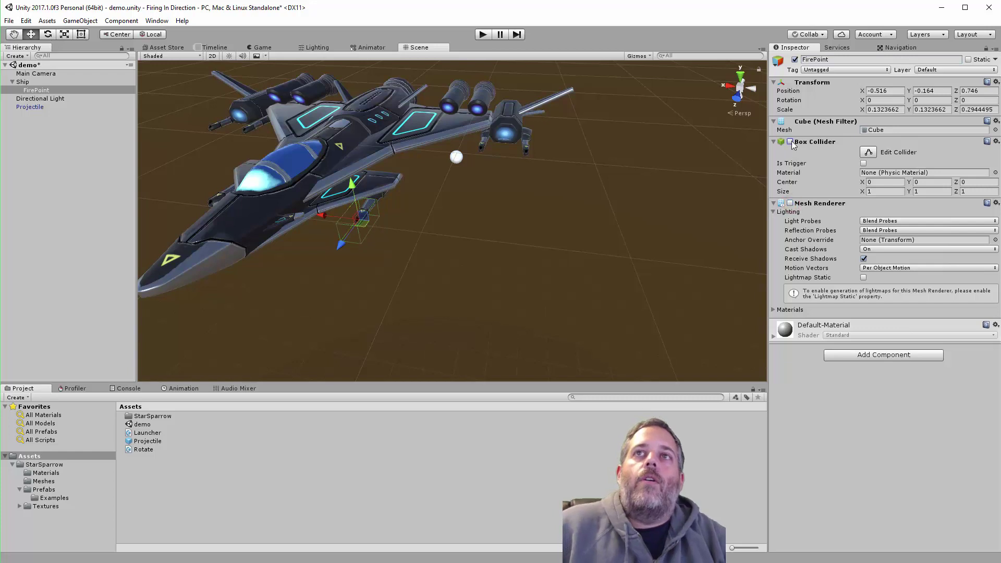
click(790, 203)
click(790, 203)
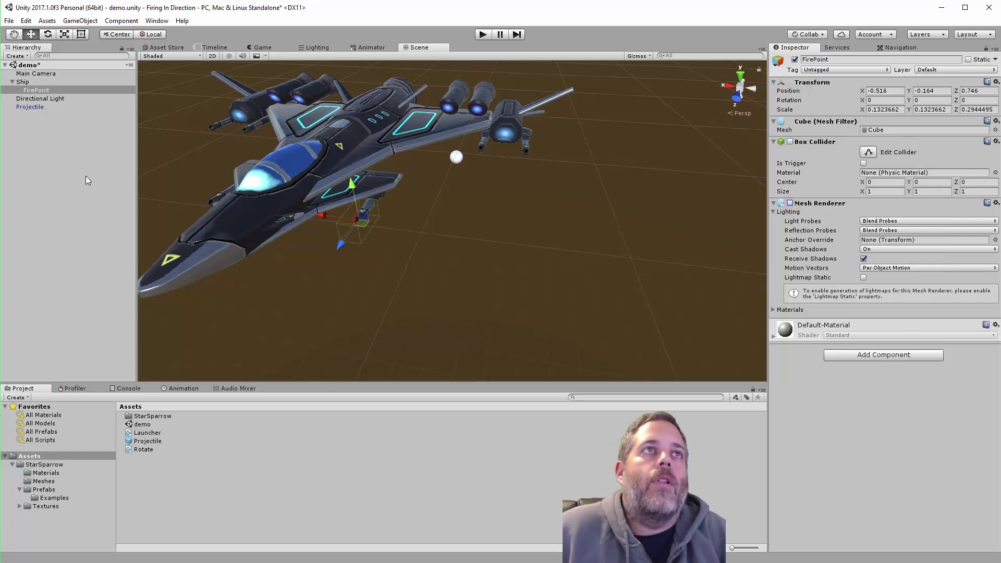
- Assign the FirePoint child to the Fire Point field of the Ship's Launcher script
click(21, 82)
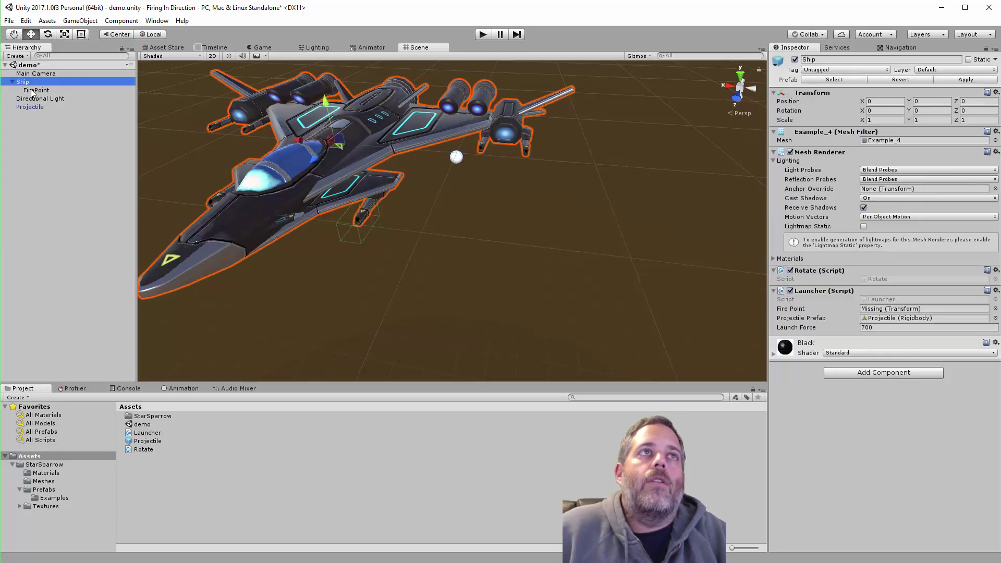
drag(32, 92, 909, 315)
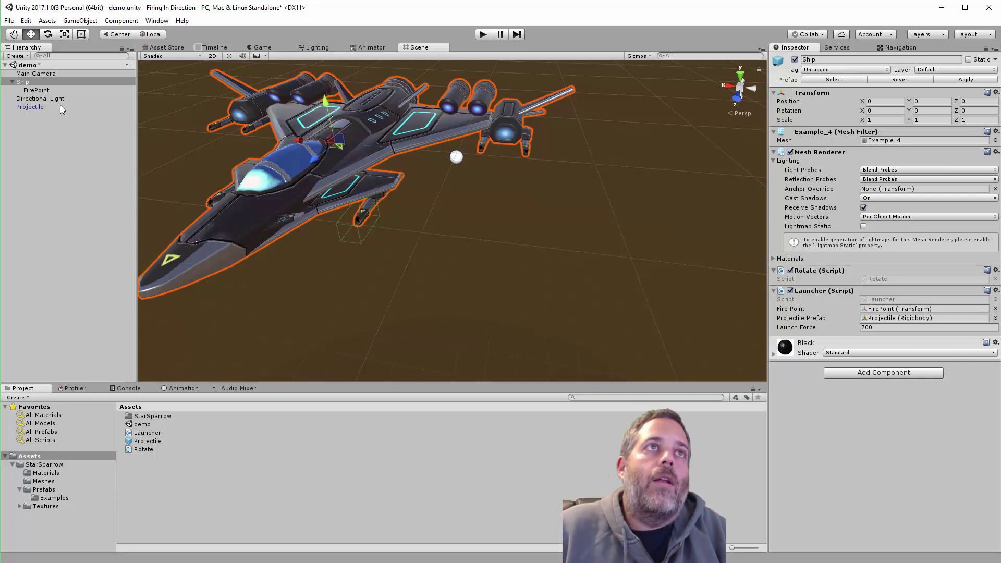
- Open the Launcher script, turn the firePoint field into a Transform[] array named firePoints, and save it
double_click(887, 300)
scroll(508, 296, up, 5)
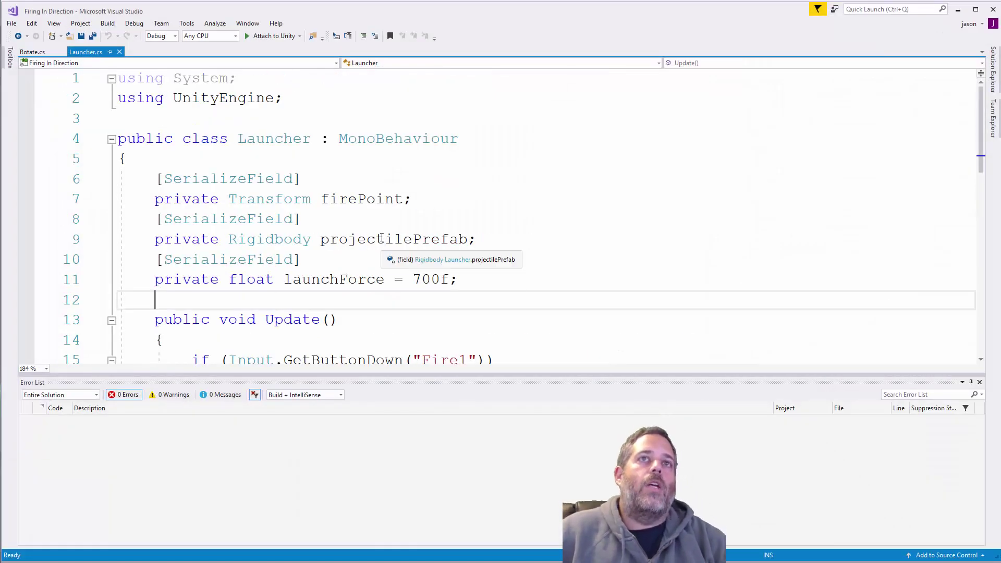
click(382, 238)
click(314, 199)
text([])
key(ctrl+s)
click(427, 199)
text(s)
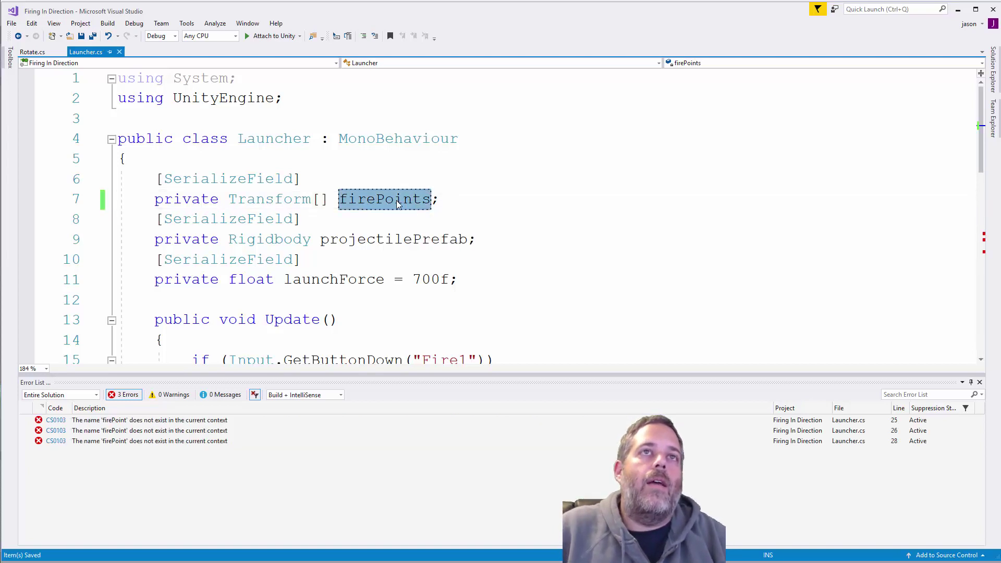
- Start LaunchProjectile with a foreach loop header that iterates var firePoint in firePoints
scroll(379, 217, down, 3)
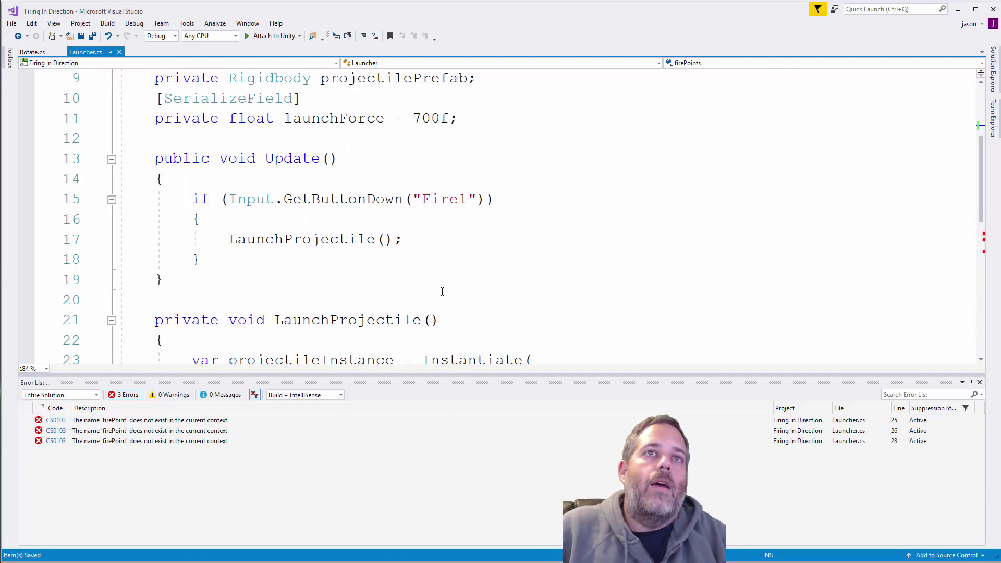
double_click(221, 420)
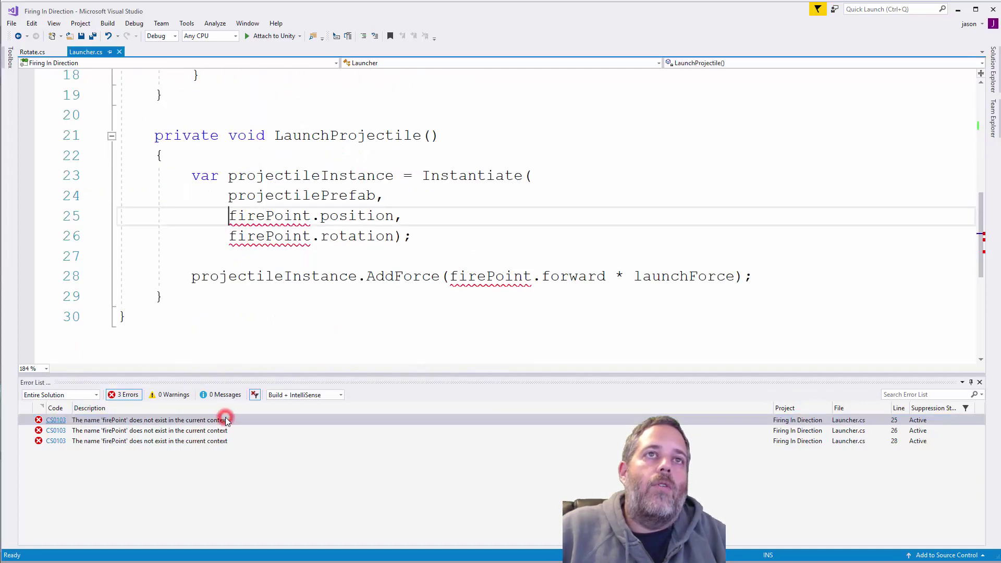
click(267, 159)
key(Return)
key(Return)
key(Up)
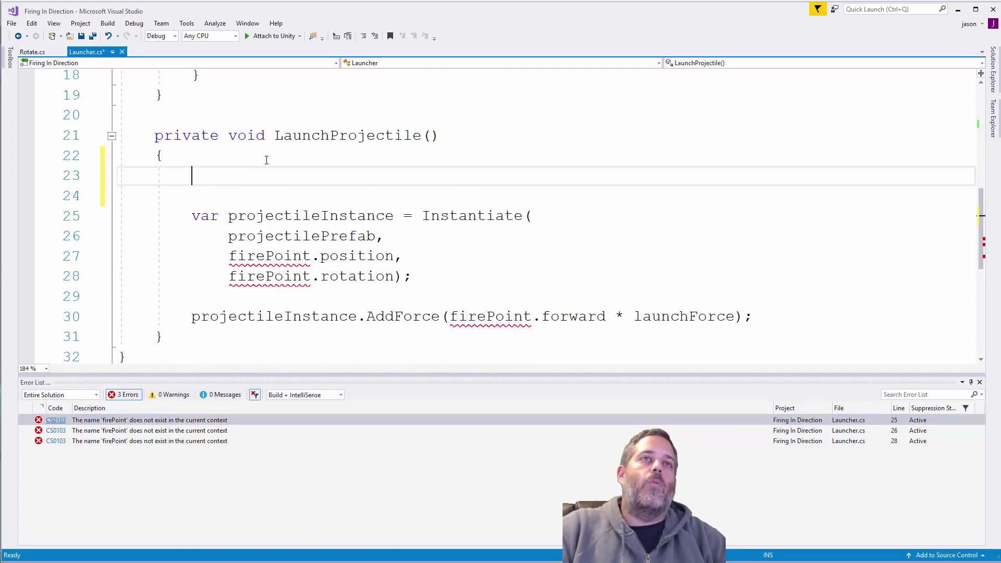
text(foreach(var fir)
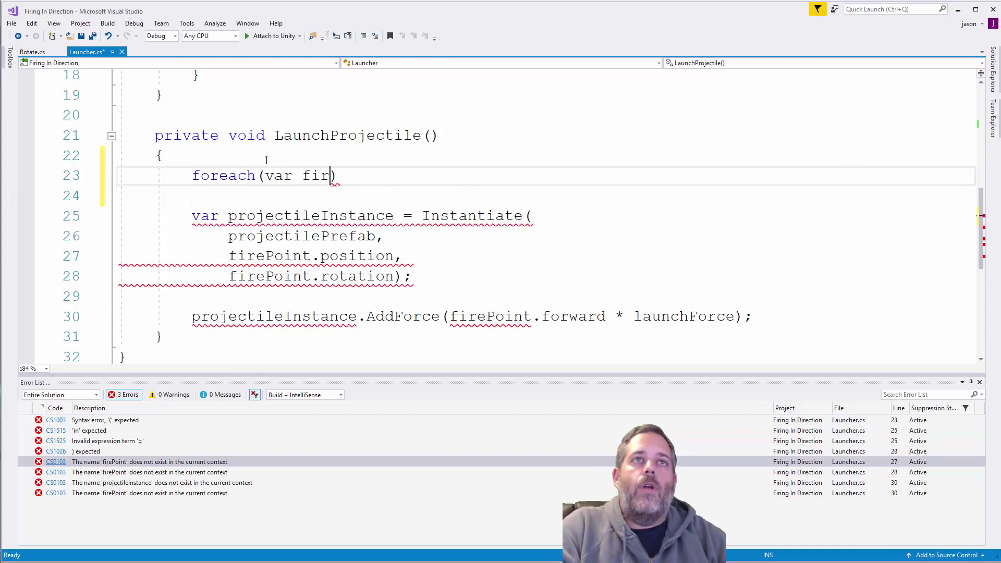
text(po)
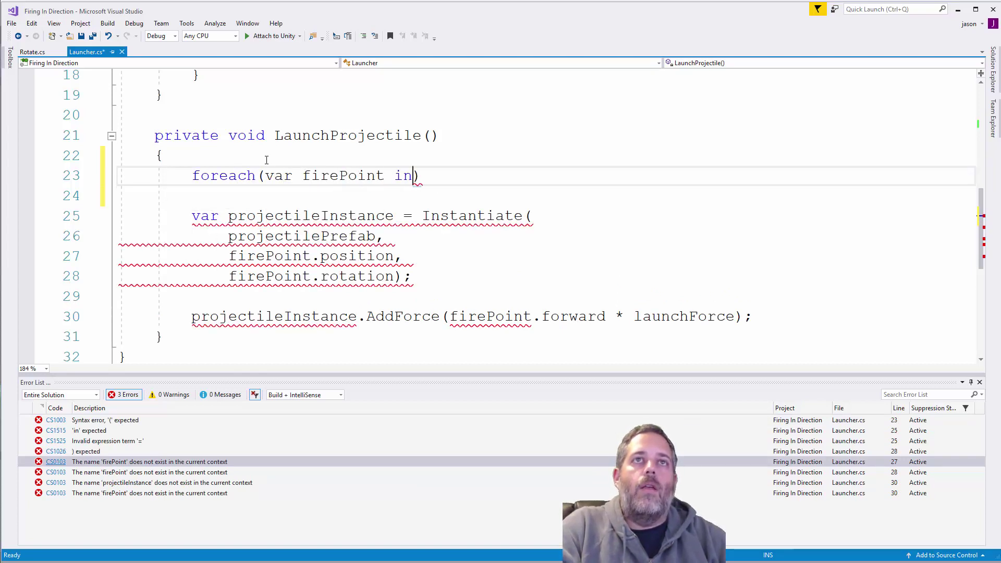
- Enclose the Instantiate and AddForce code in the foreach loop's braces and save the script
key(Down)
text({)
key(Delete)
key(Down)
key(Down)
key(Down)
key(Down)
key(Down)
key(Down)
key(End)
key(Return)
text(})
key(ctrl+s)
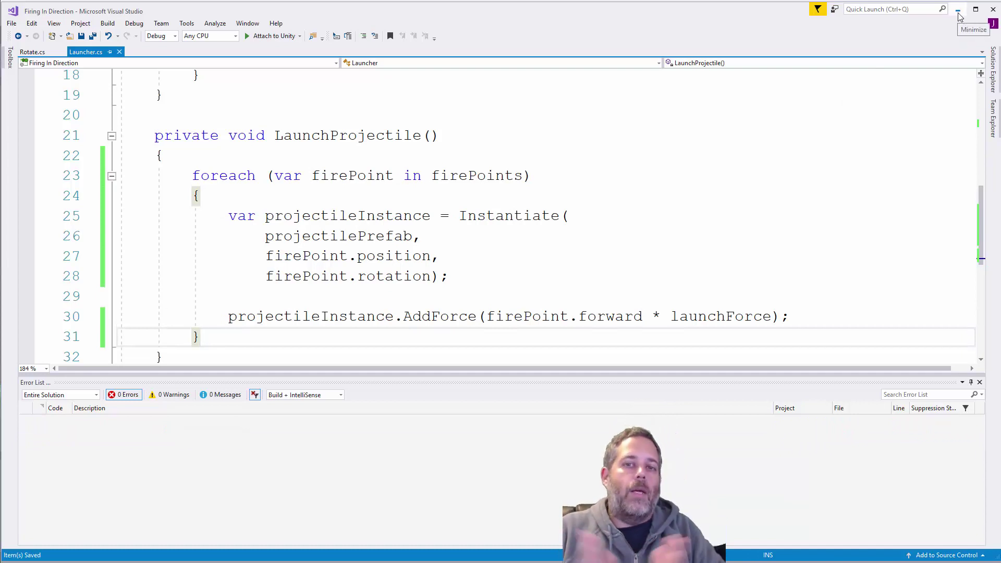
- Return to Unity, re-enable FirePoint's Mesh Renderer, and place a duplicate at the gun under the opposite front wing
click(960, 17)
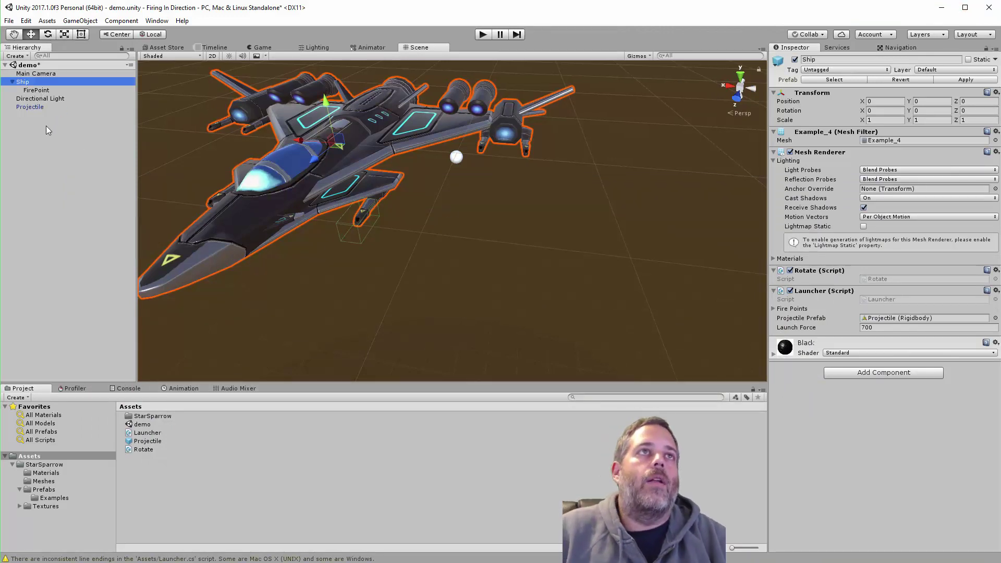
click(42, 91)
alt+drag(391, 300, 699, 297)
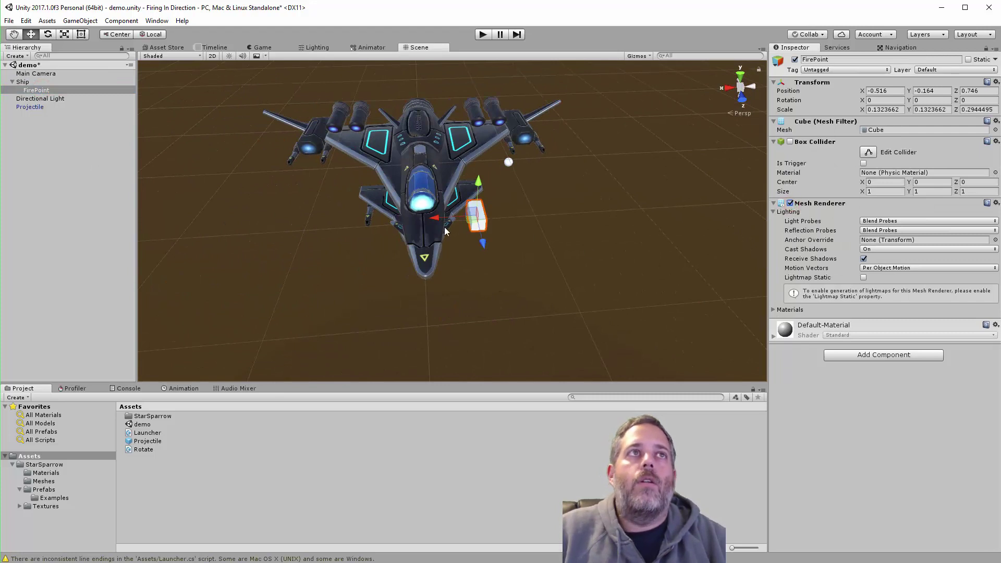
key(ctrl+d)
drag(449, 219, 333, 188)
- Duplicate the fire point twice more and place the copies at the two guns under one rear engine, at about Y -0.119, Z -0.477
key(ctrl+d)
key(a)
key(w)
right_drag(334, 188, 395, 92)
drag(473, 301, 401, 215)
key(ctrl+d)
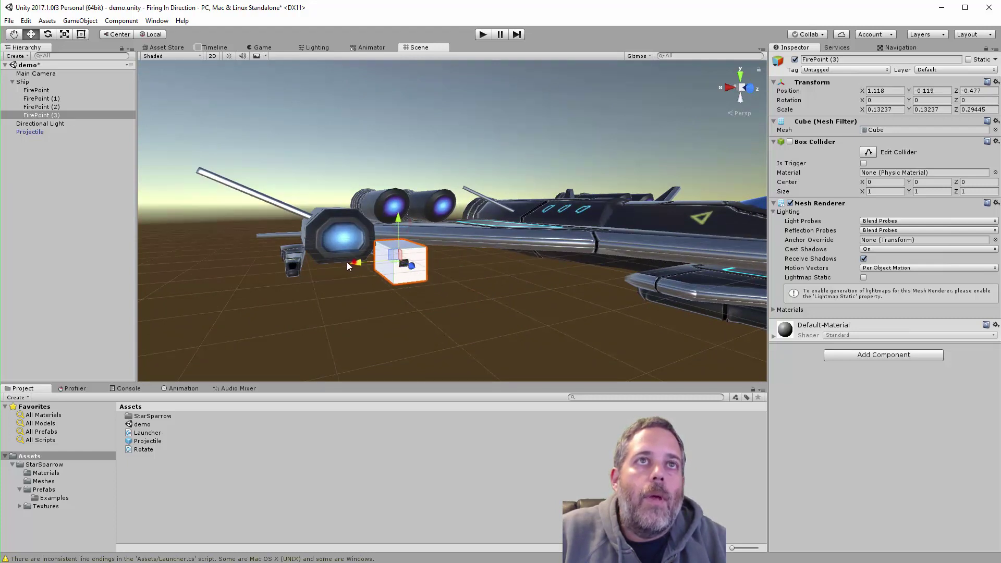
drag(340, 266, 569, 245)
- Duplicate the two rear fire points together and move the copies to the matching guns under the opposite rear engine
ctrl+click(44, 108)
key(ctrl+d)
right_drag(623, 258, 532, 306)
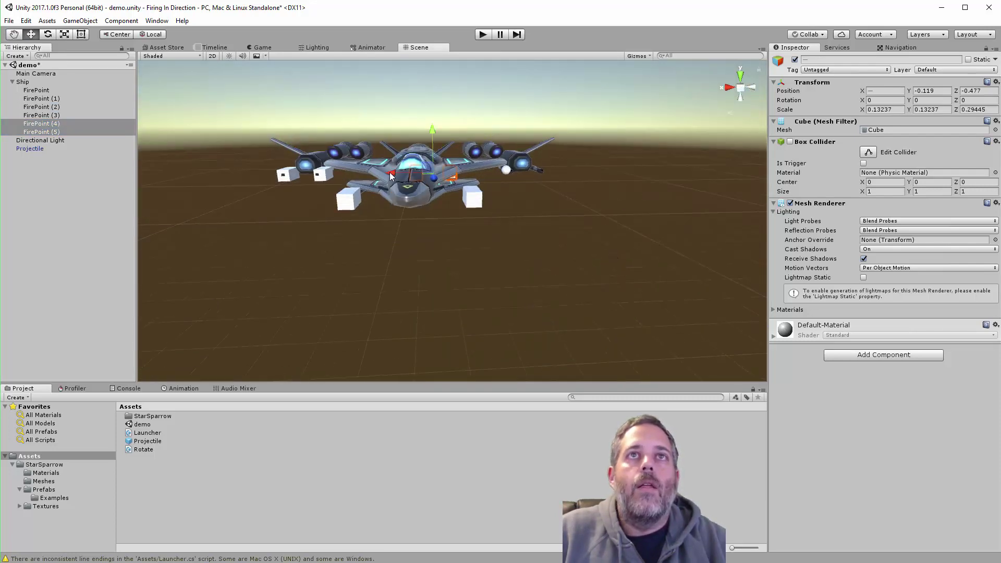
alt+drag(488, 169, 524, 113)
right_drag(524, 112, 517, 187)
key(a)
key(w)
alt+drag(517, 187, 523, 224)
drag(497, 264, 484, 268)
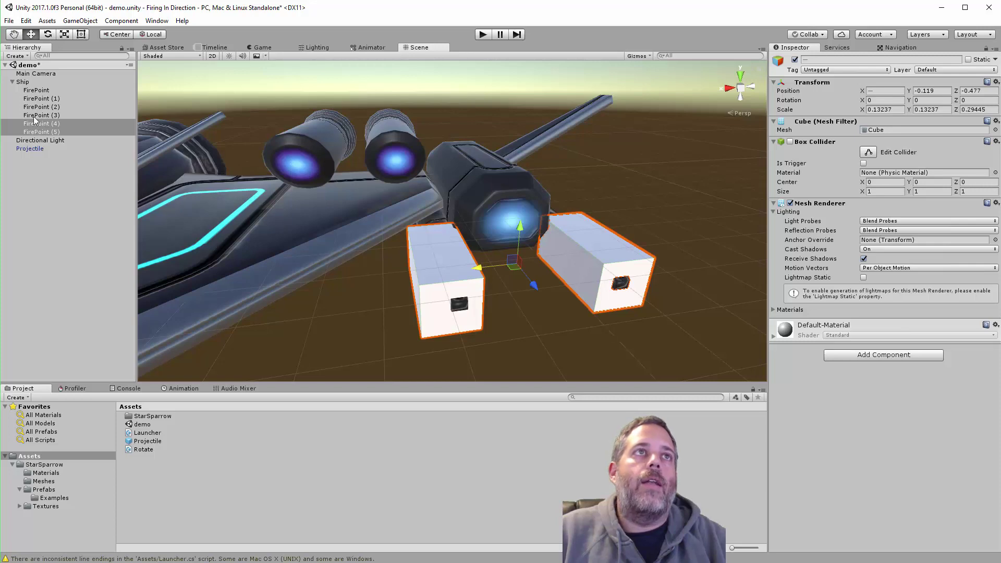
- Select all four rear fire points and move them forward to about Z -0.369
key(s)
right_drag(415, 269, 414, 271)
shift+click(63, 110)
shift+click(70, 106)
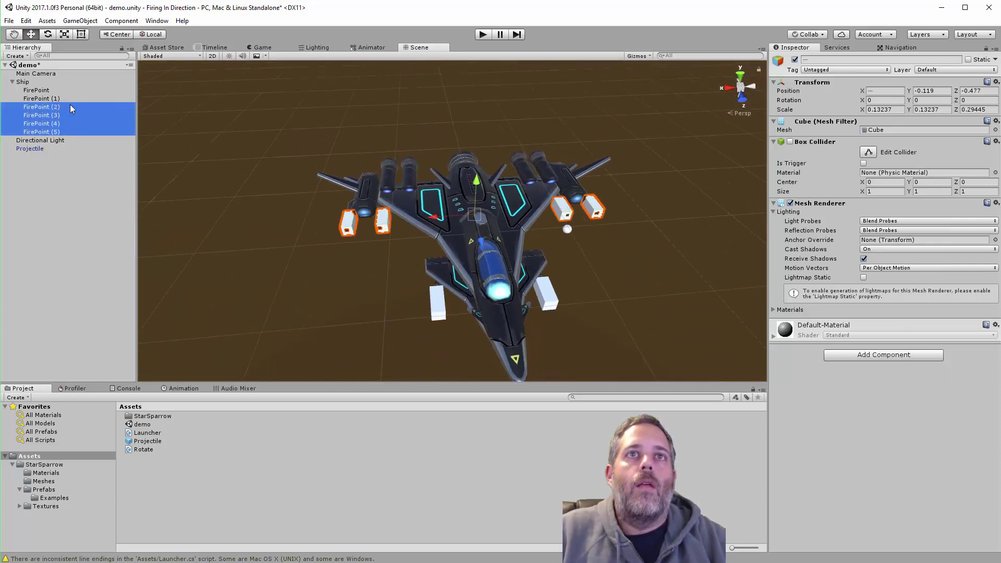
drag(483, 248, 482, 251)
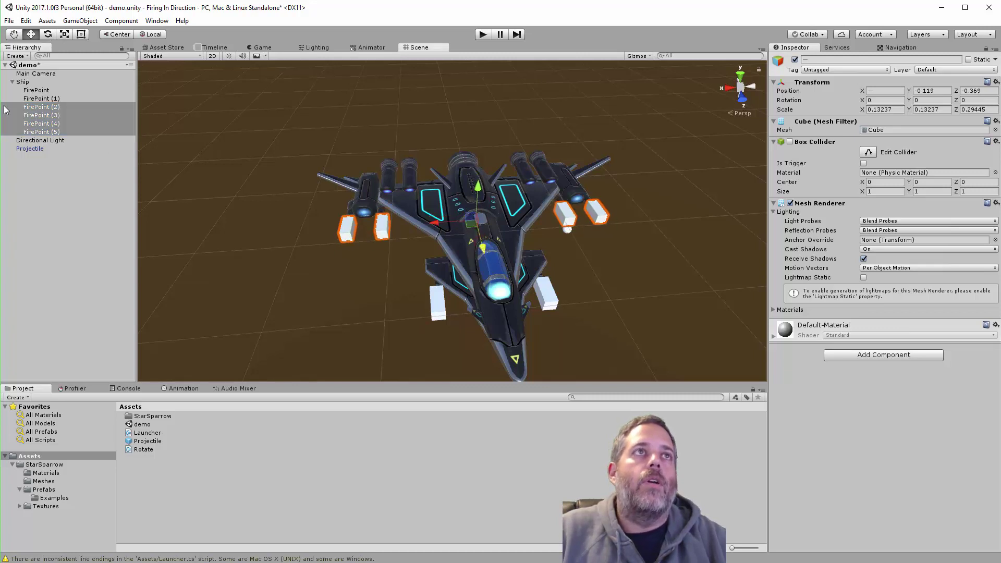
- Disable the Mesh Renderer on all six fire points at once
shift+click(41, 93)
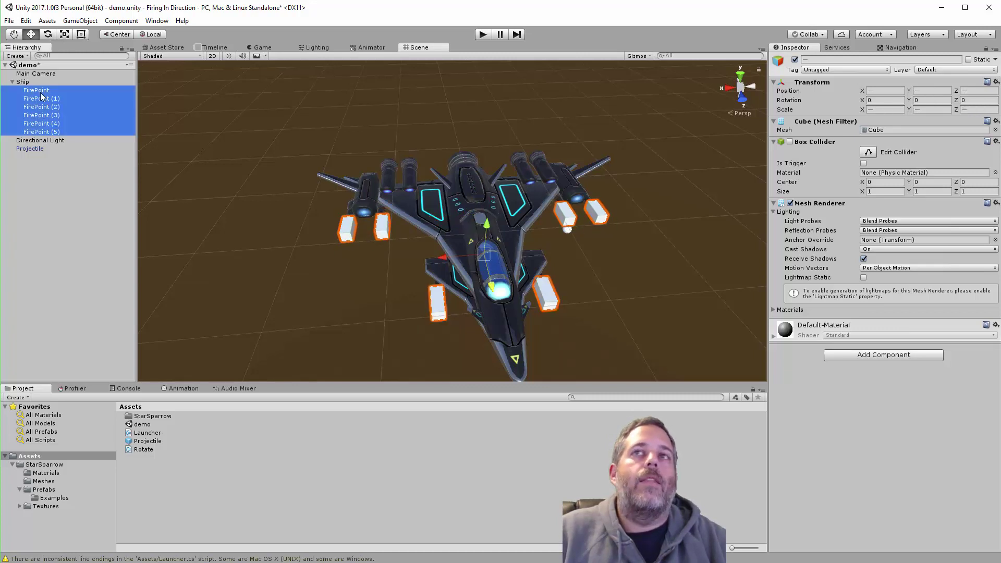
click(791, 203)
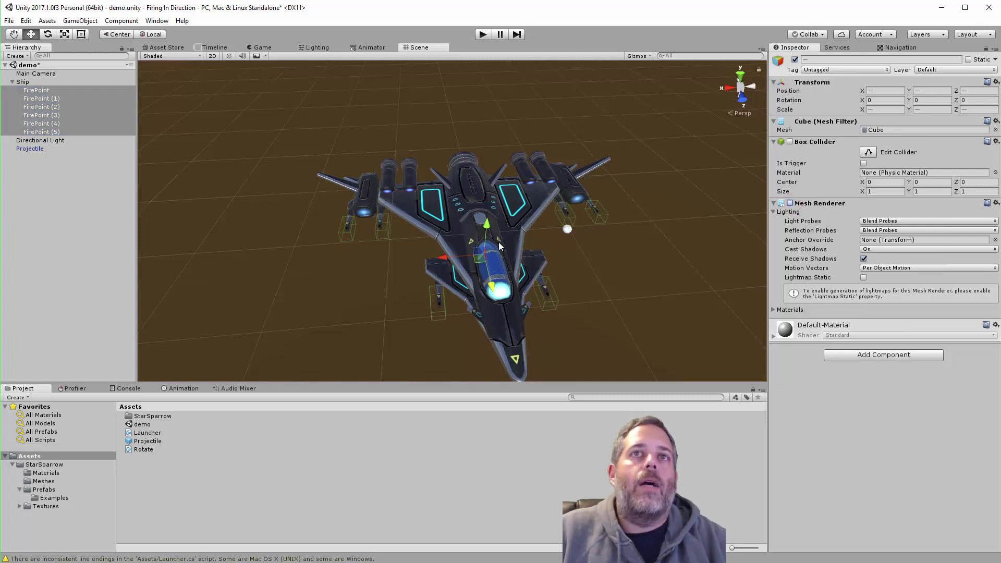
key(f)
- Assign all six fire points to the Fire Points array of the Ship's Launcher script and save the scene
click(23, 83)
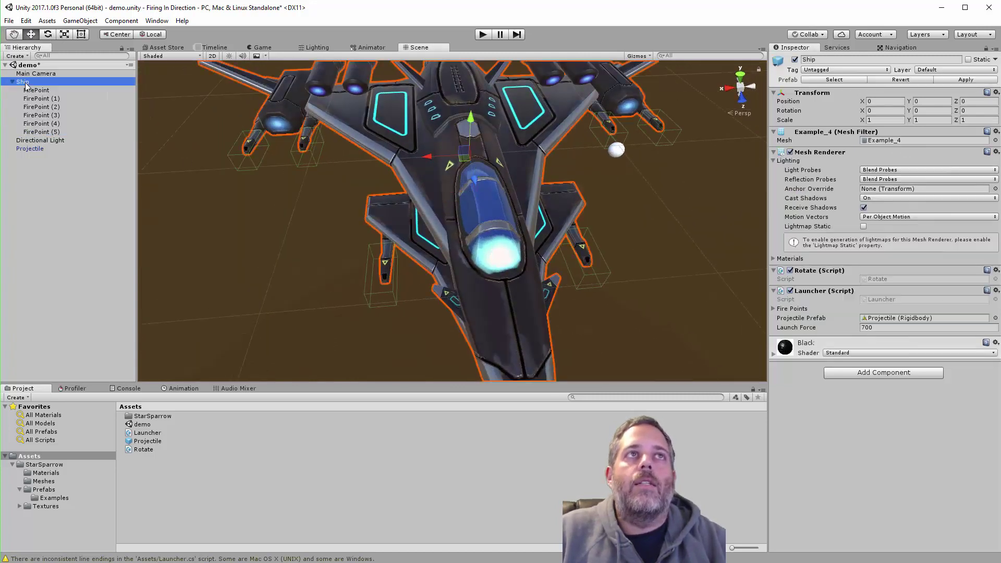
click(774, 309)
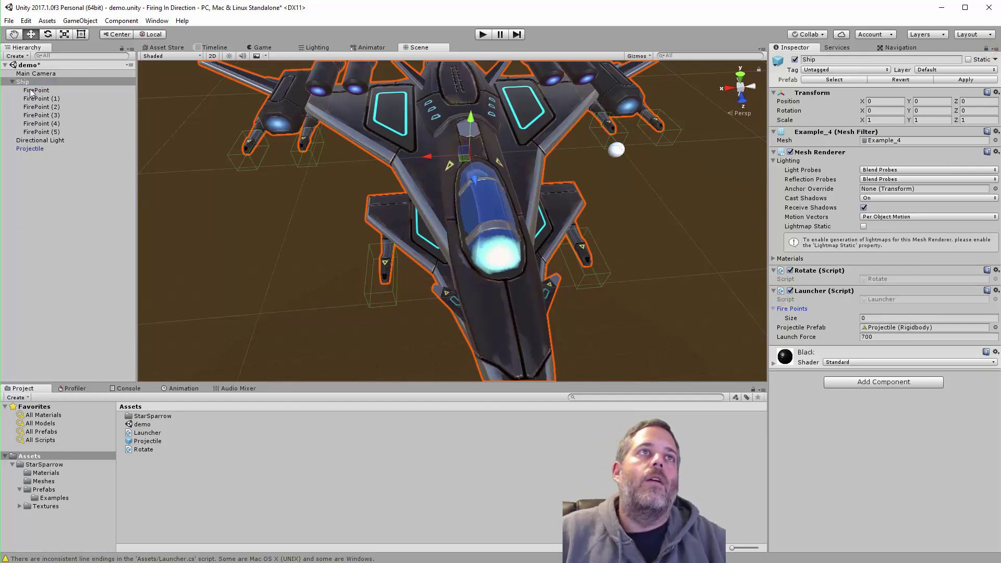
click(50, 90)
shift+click(32, 131)
drag(33, 132, 902, 281)
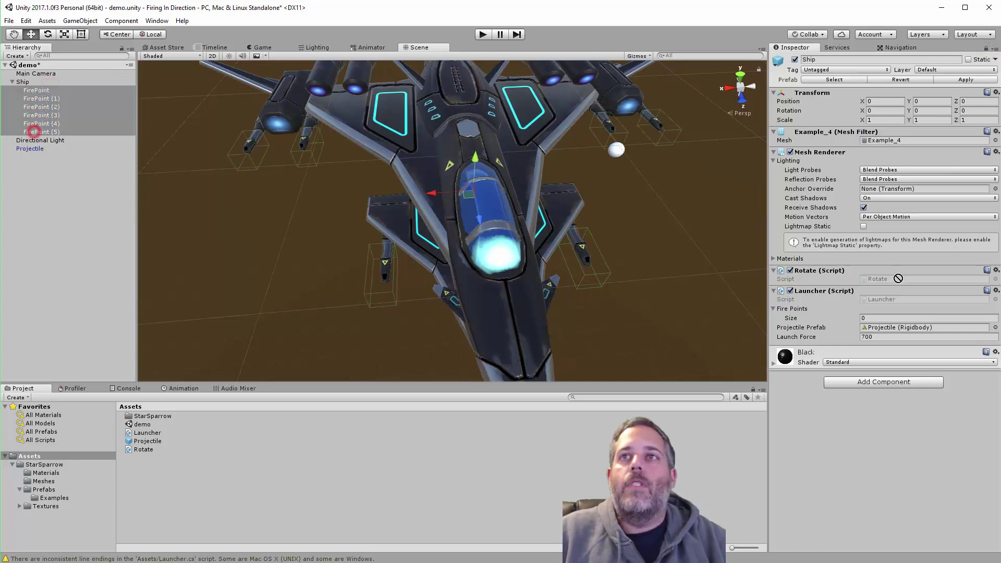
drag(813, 309, 813, 309)
alt+drag(740, 297, 530, 309)
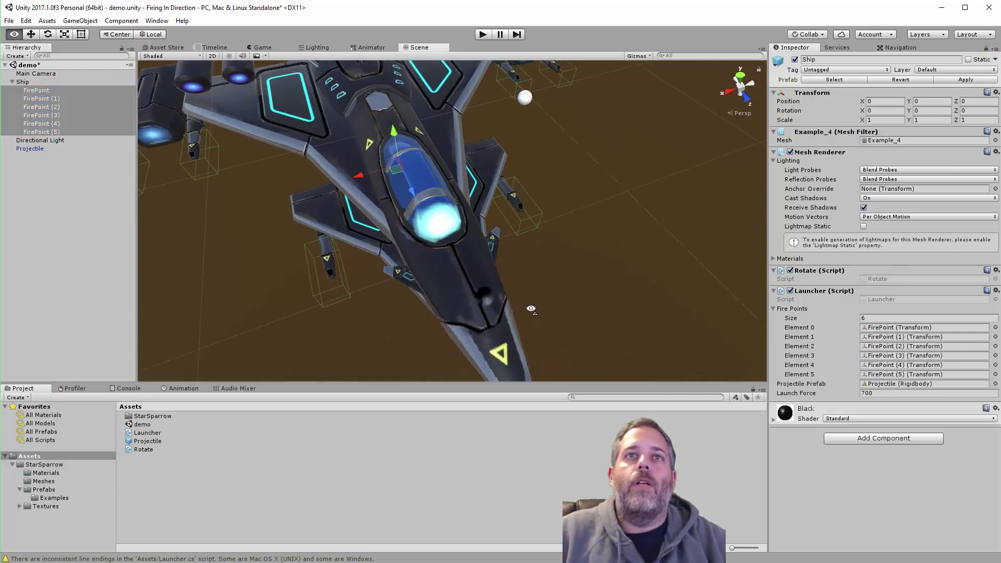
- Run the scene and fire repeated volleys while the ship rotates to test shooting from all six fire points
click(483, 35)
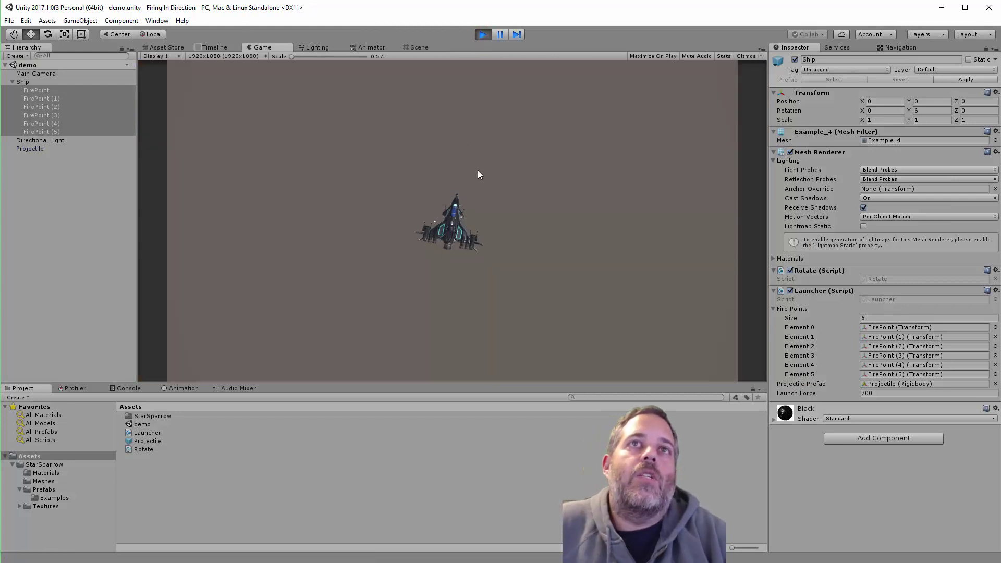
click(477, 170)
click(478, 170)
click(478, 170)
click(478, 171)
click(478, 171)
click(478, 171)
click(478, 172)
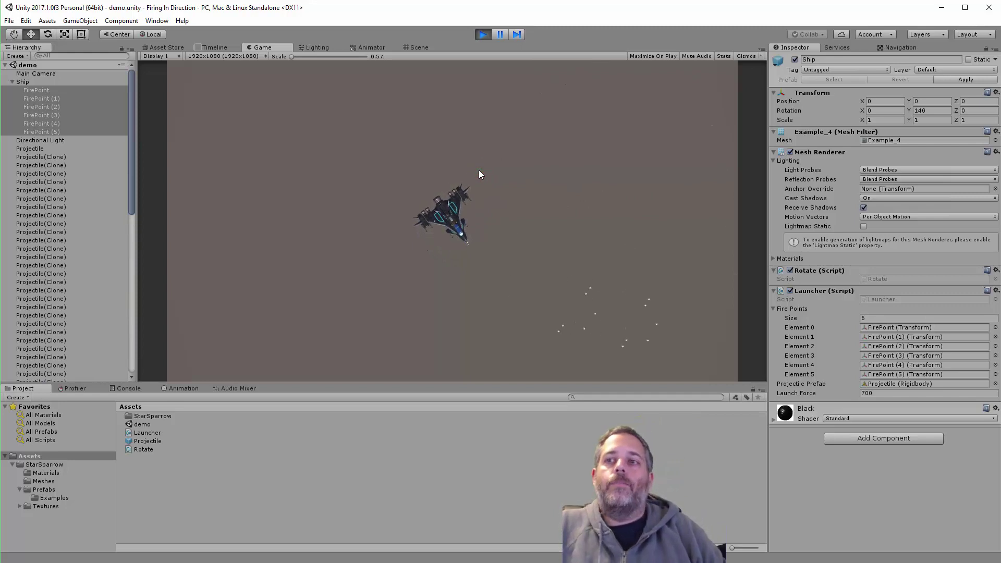
click(479, 171)
click(478, 171)
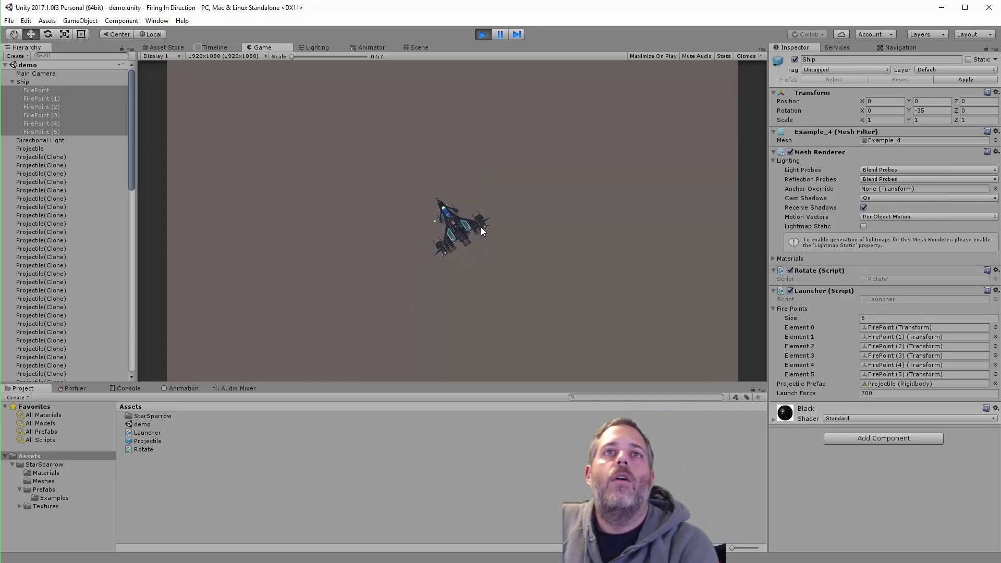
click(511, 243)
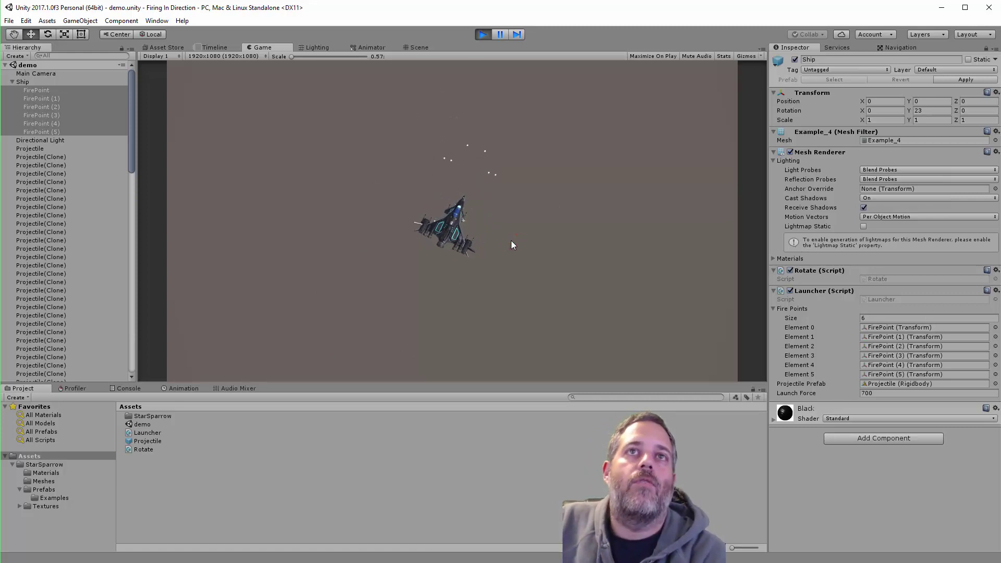
click(511, 244)
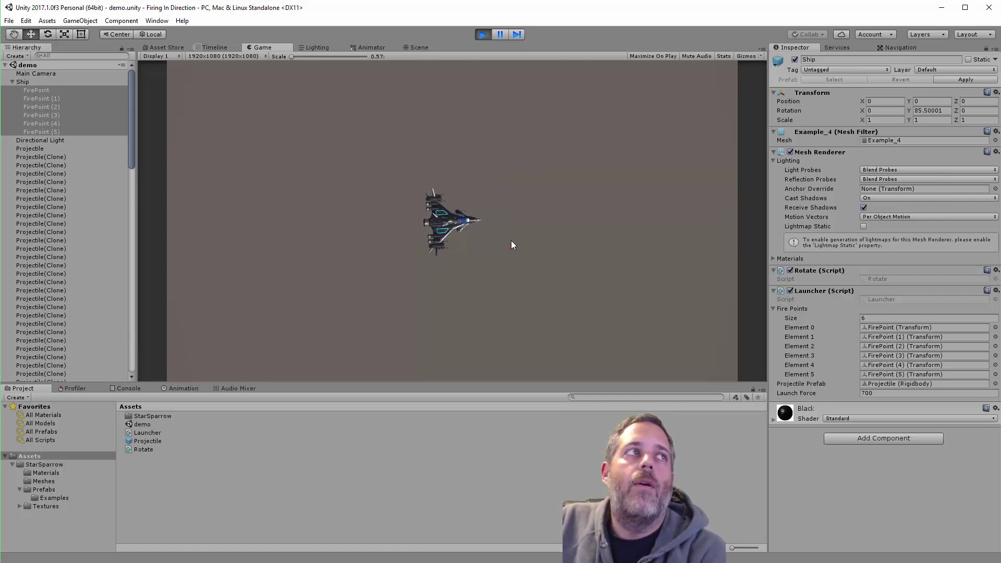